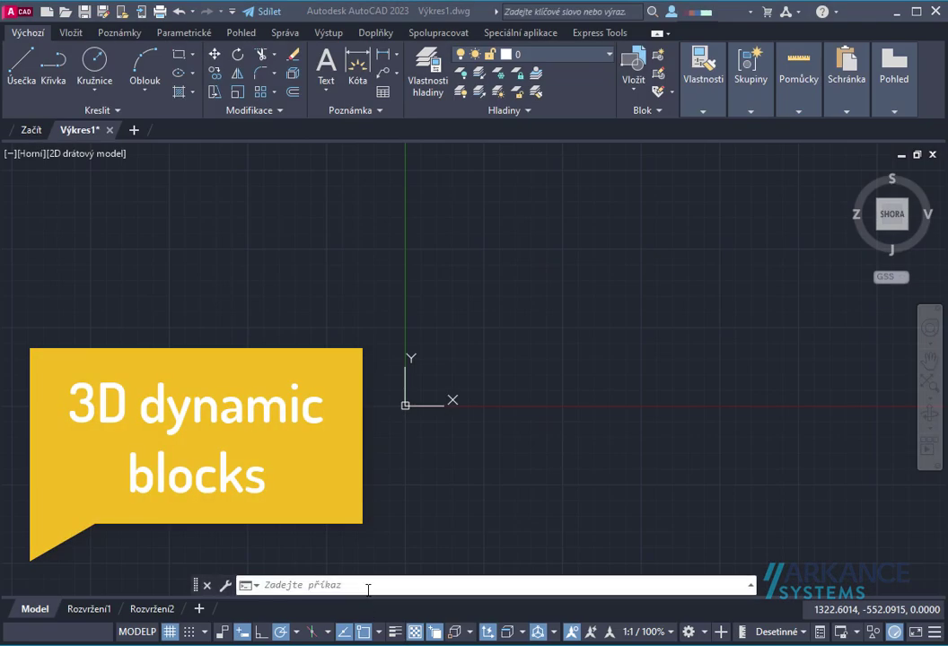
# Run BEDIT to list the existing blocks Dyn3D, Dyn3Dh and Dyn3Do.
pyautogui.click(368, 590)
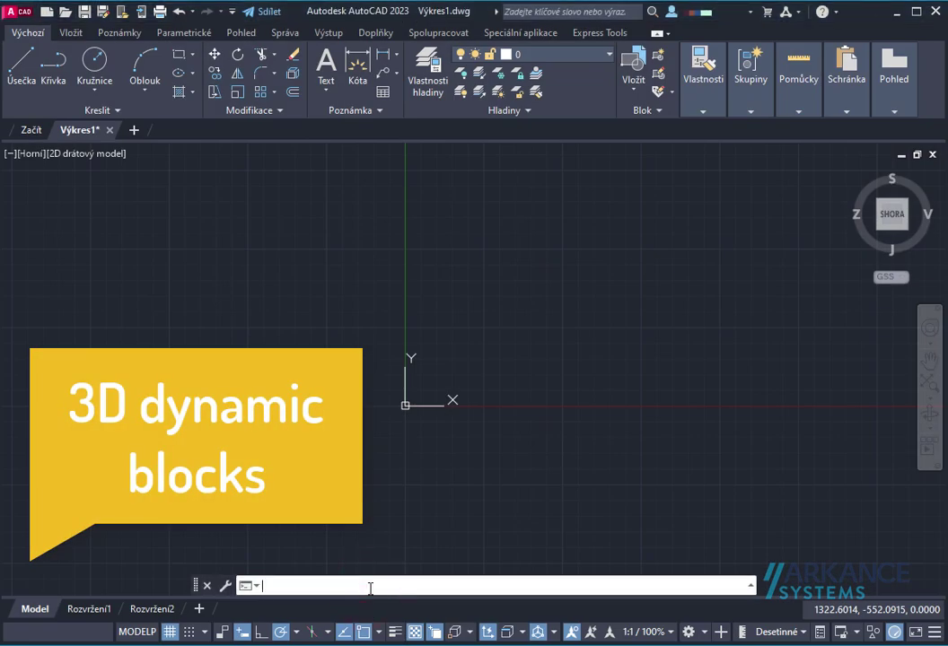
pyautogui.write('bedit')
pyautogui.press('Return')
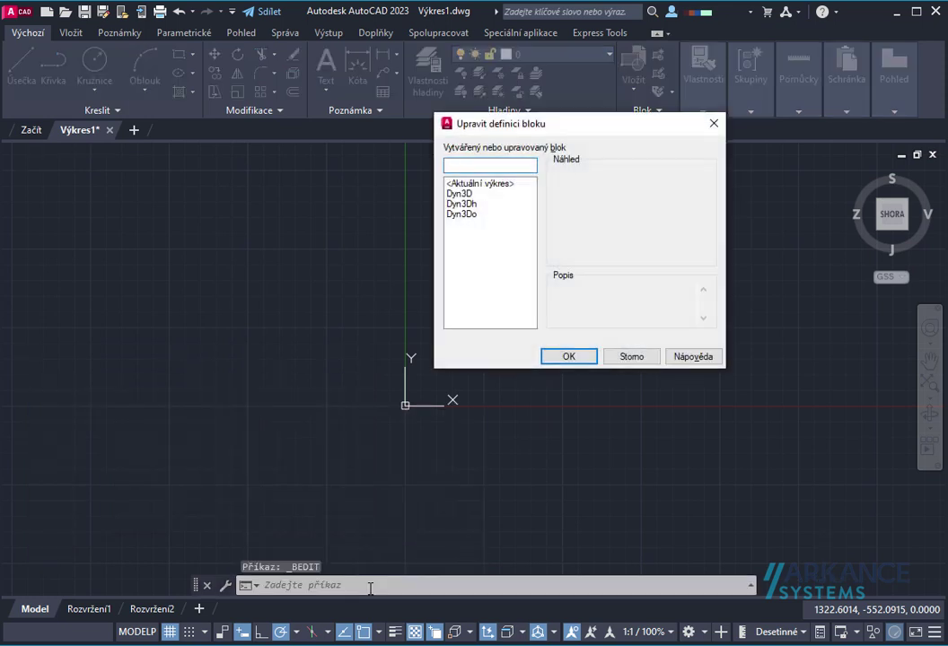
# Create a new block named Dyn3Dtest and open it in the Block Editor.
pyautogui.click(474, 167)
pyautogui.write('Dyn3D')
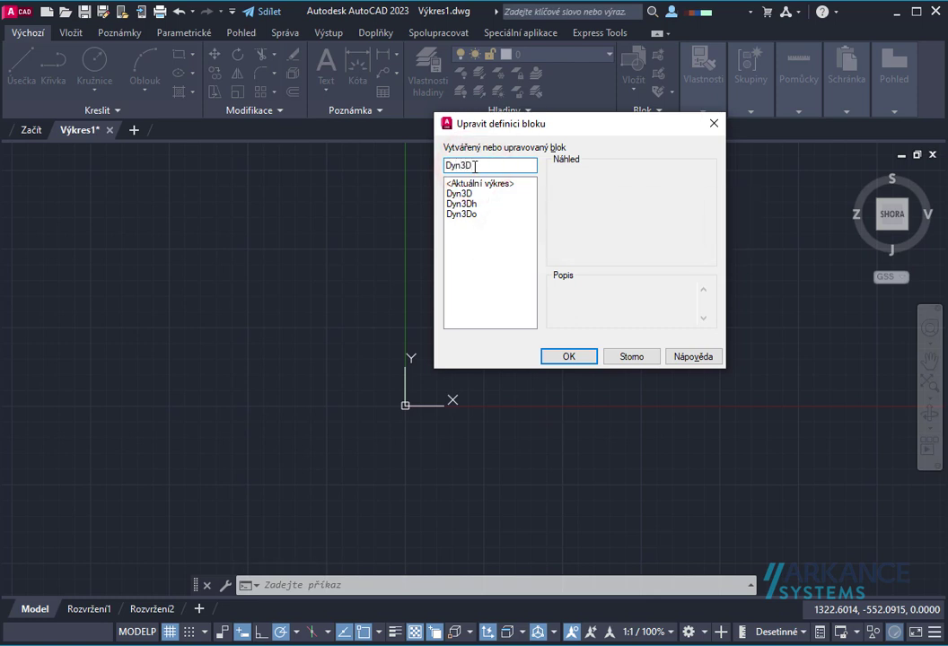
pyautogui.write('st')
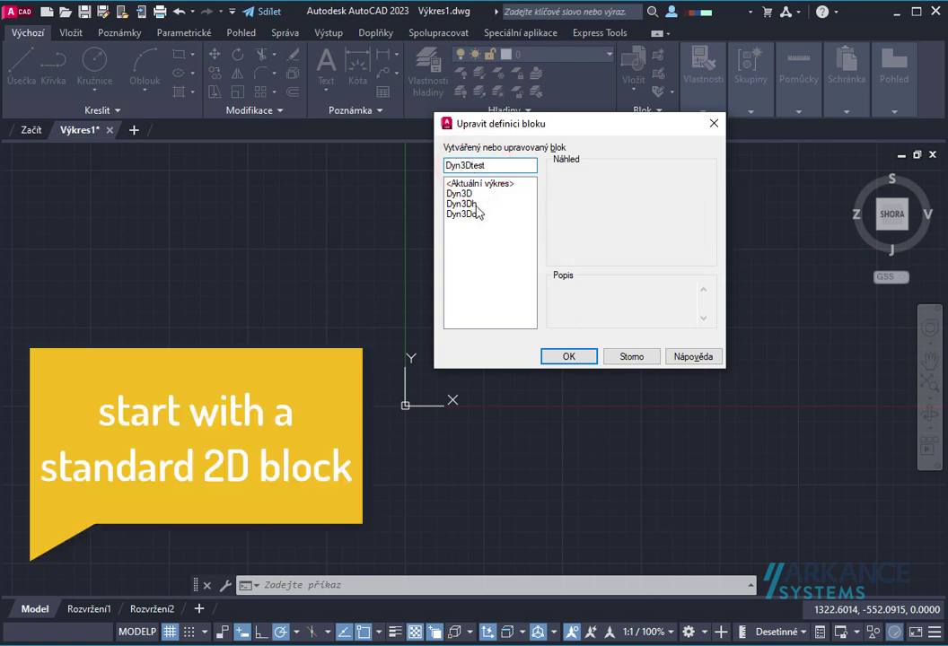
pyautogui.click(563, 359)
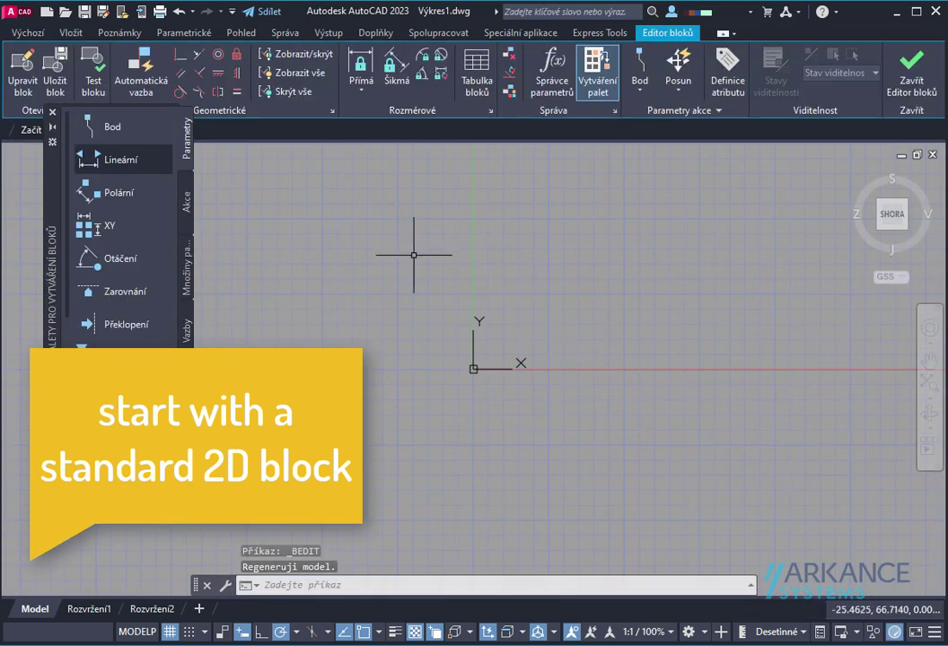
# Draw a closed polyline right triangle from the origin, 100 up and 170 to the left.
pyautogui.click(15, 32)
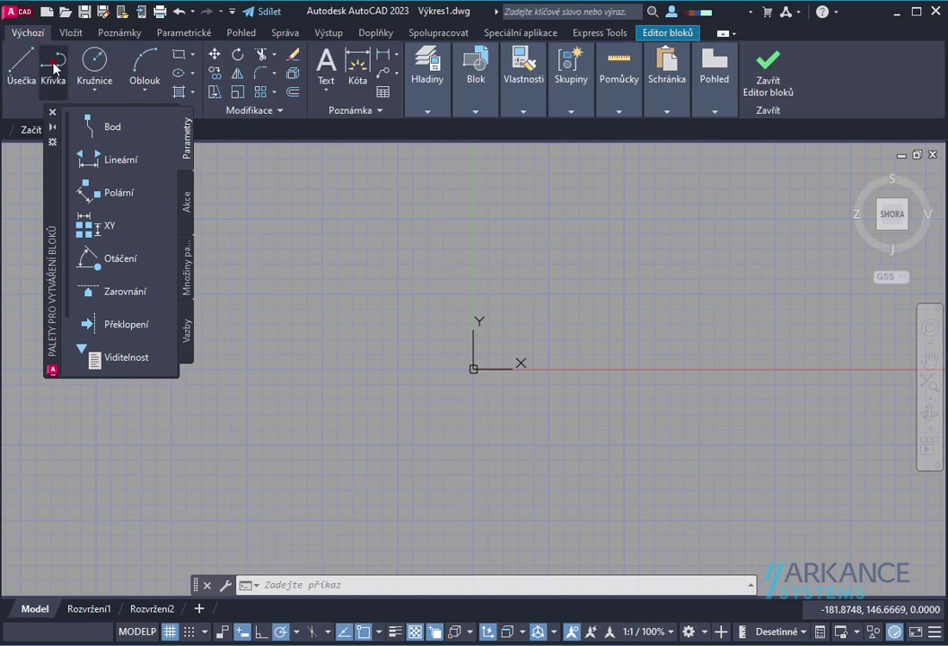
pyautogui.click(54, 66)
pyautogui.click(474, 369)
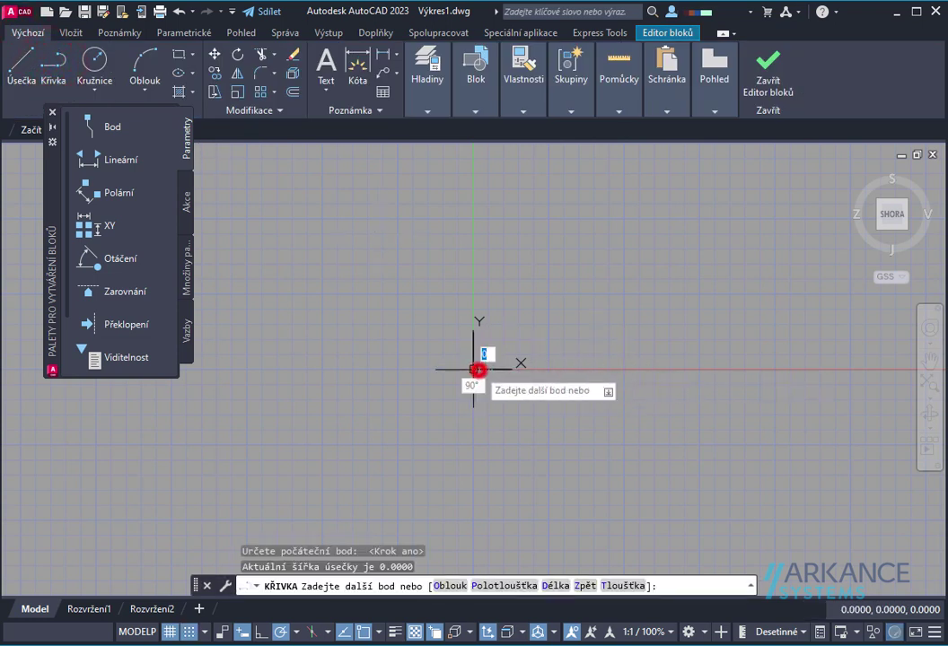
pyautogui.click(473, 218)
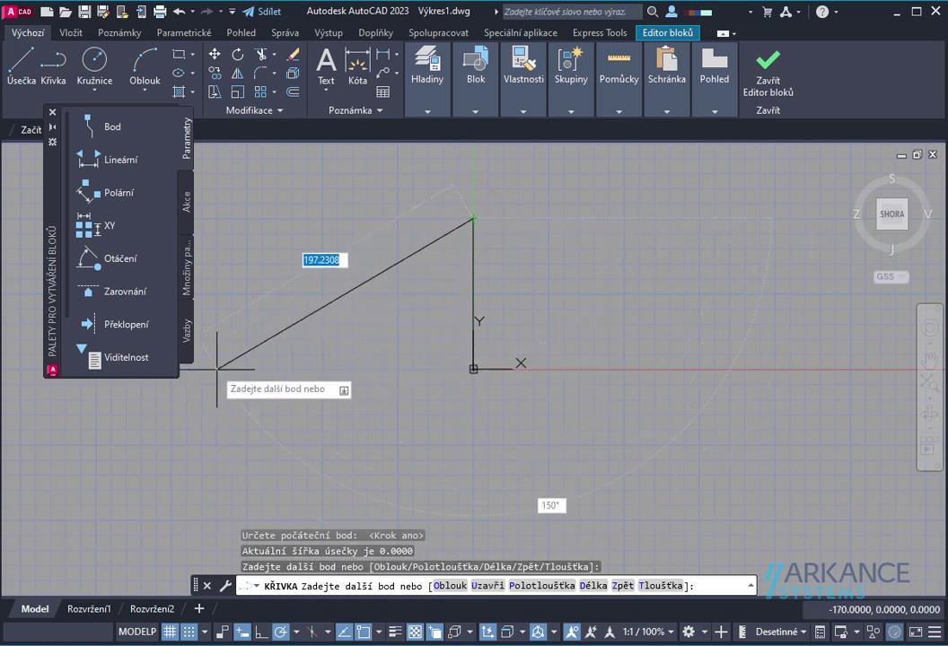
pyautogui.click(214, 368)
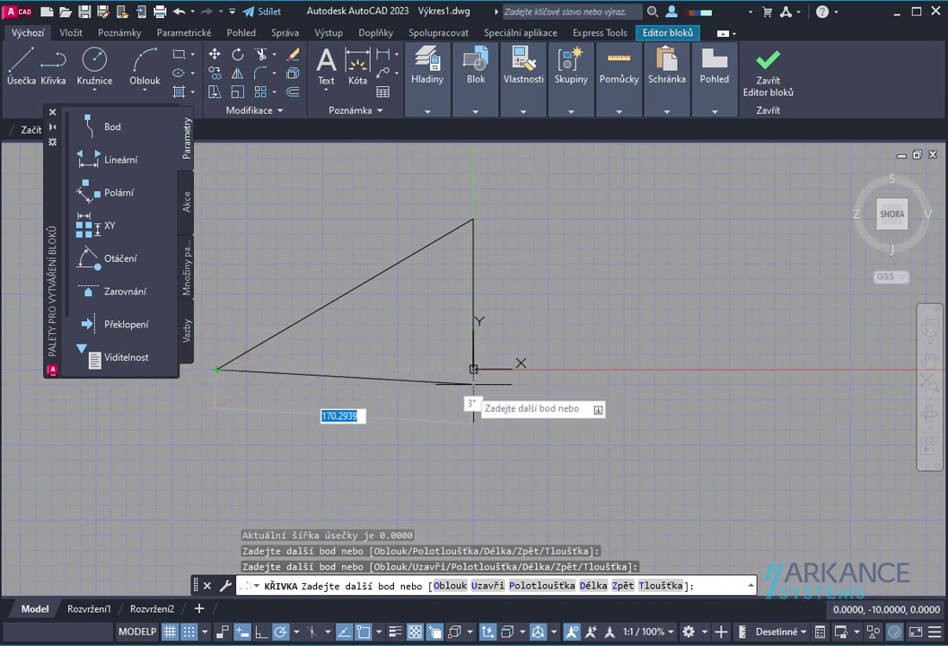
pyautogui.click(485, 586)
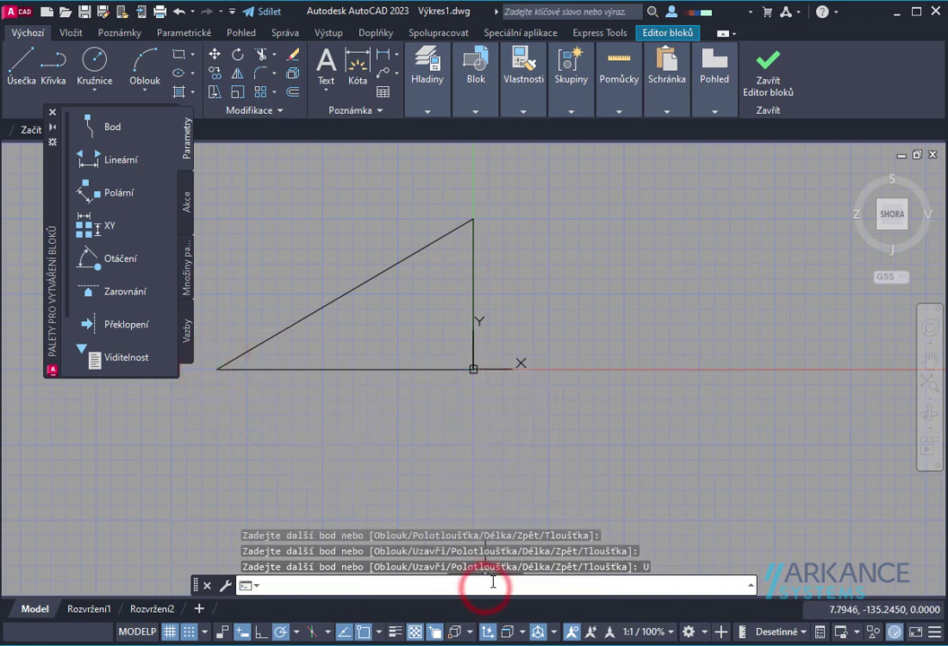
# Add linear parameters Vzdálenost1 along the base and Vzdálenost2 along the vertical leg.
pyautogui.click(111, 166)
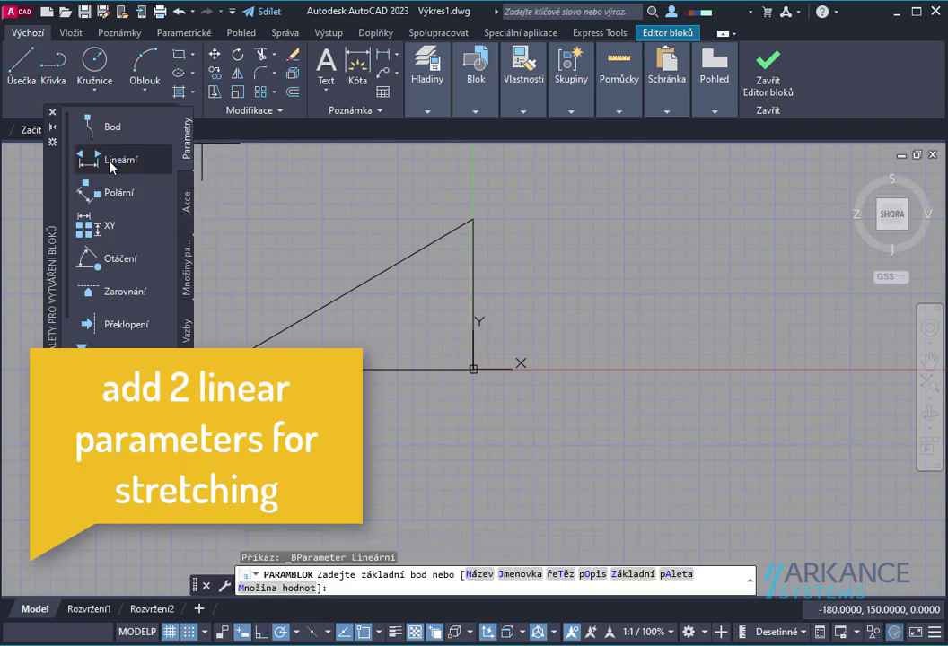
pyautogui.click(473, 369)
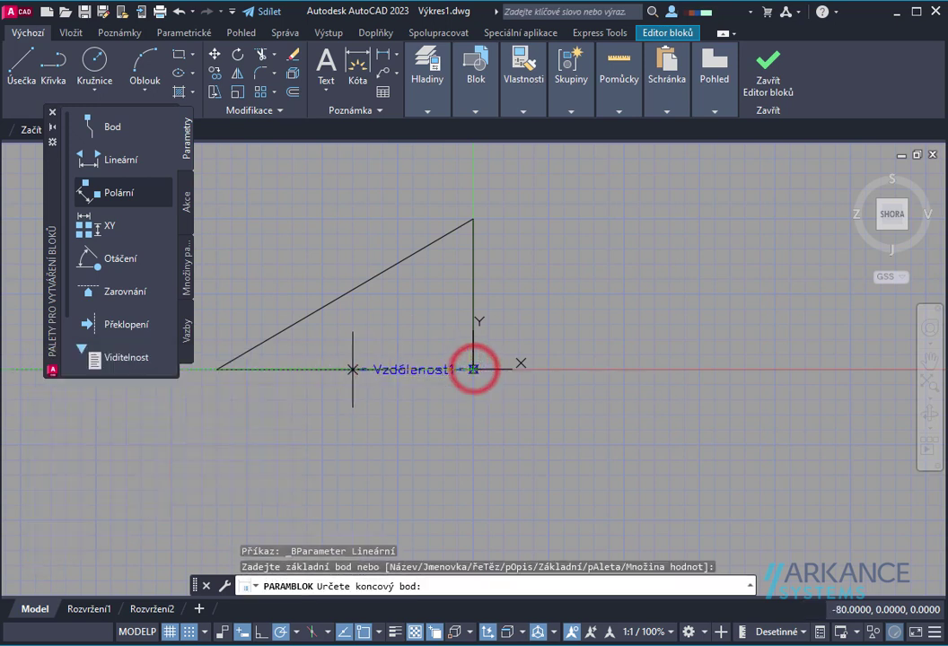
pyautogui.click(216, 369)
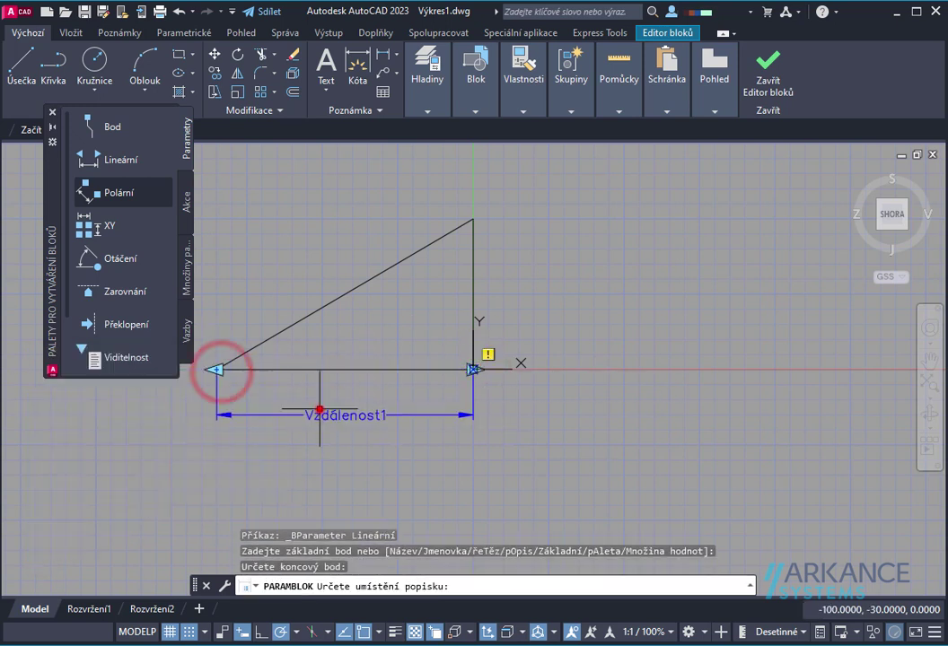
pyautogui.click(321, 413)
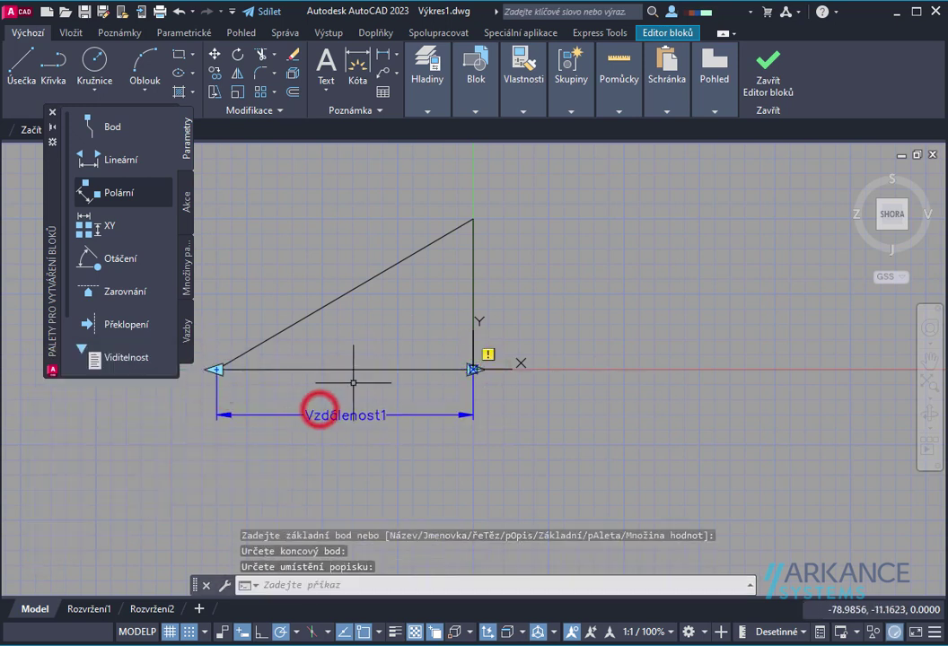
pyautogui.click(107, 157)
pyautogui.click(473, 369)
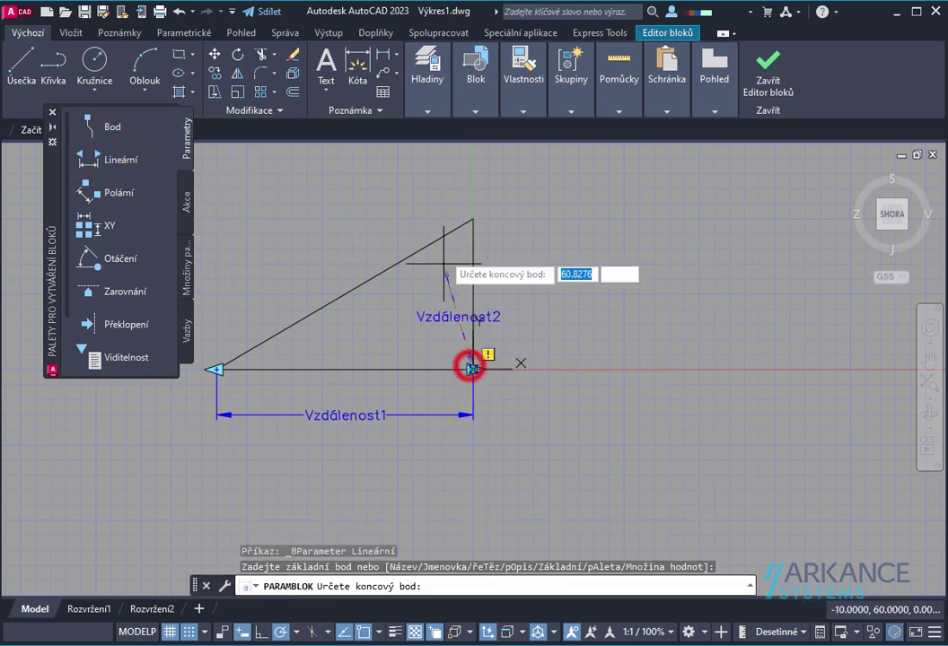
pyautogui.click(473, 218)
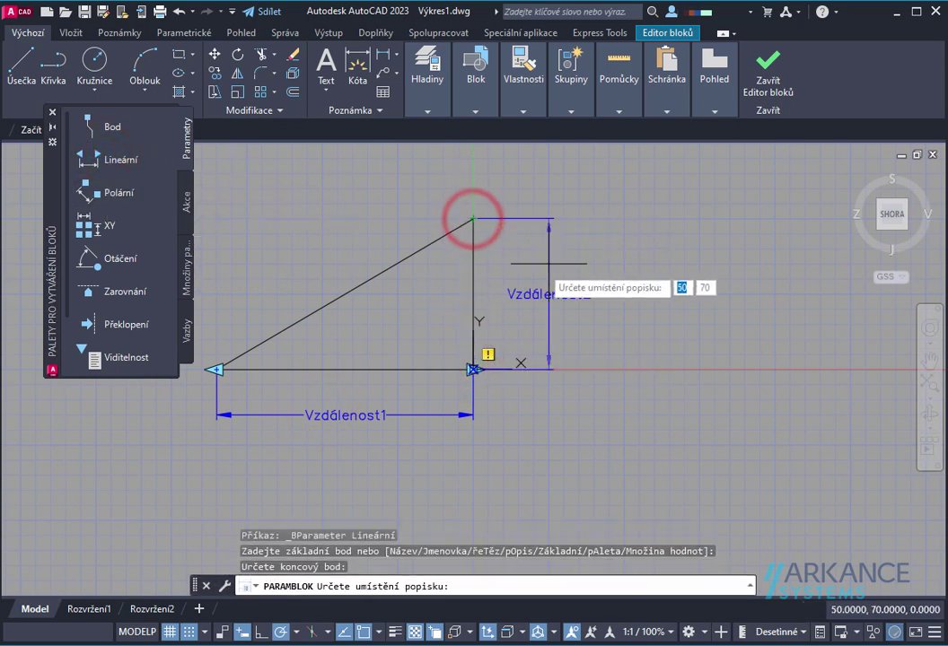
pyautogui.click(542, 267)
pyautogui.click(185, 201)
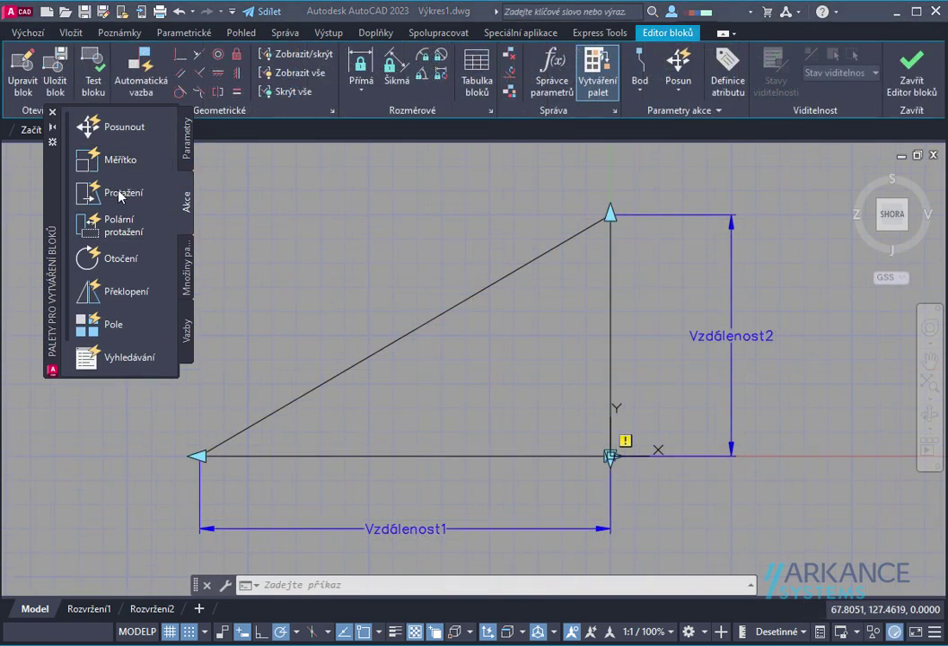
# Add a stretch action on Vzdálenost1's left end that moves the triangle's left corner.
pyautogui.click(123, 197)
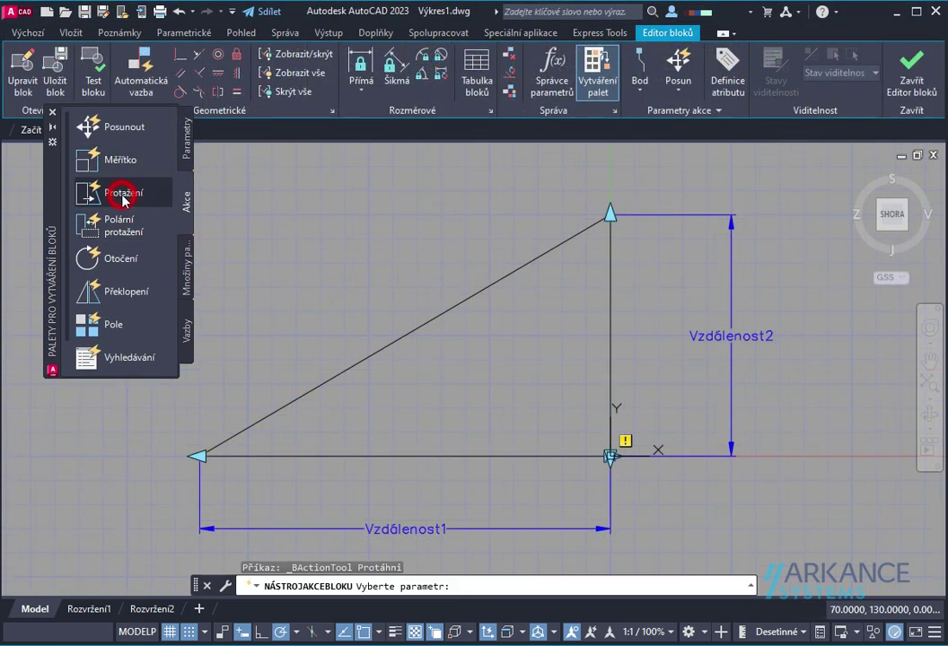
pyautogui.click(392, 528)
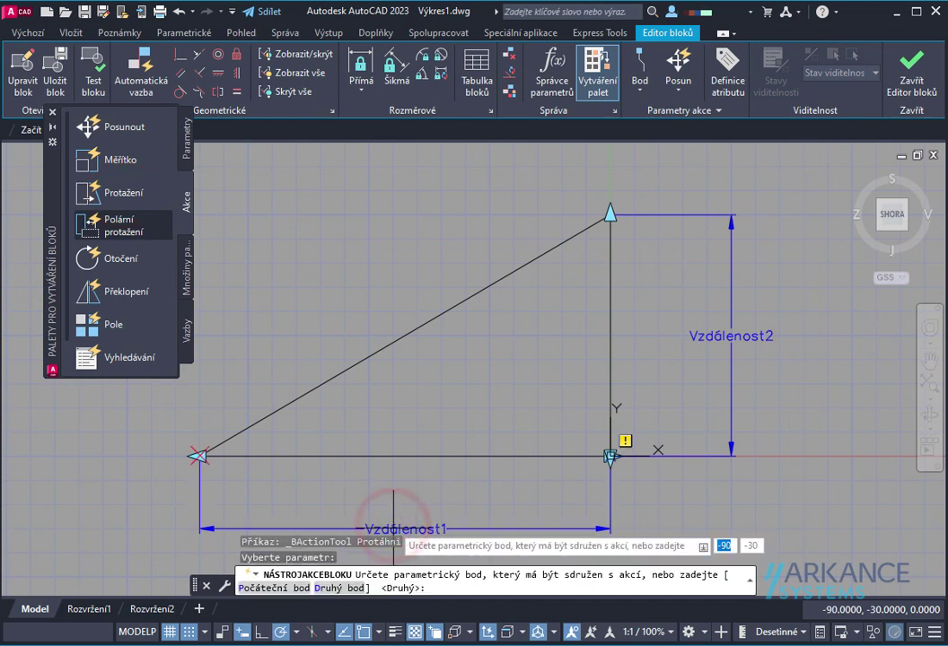
pyautogui.click(199, 455)
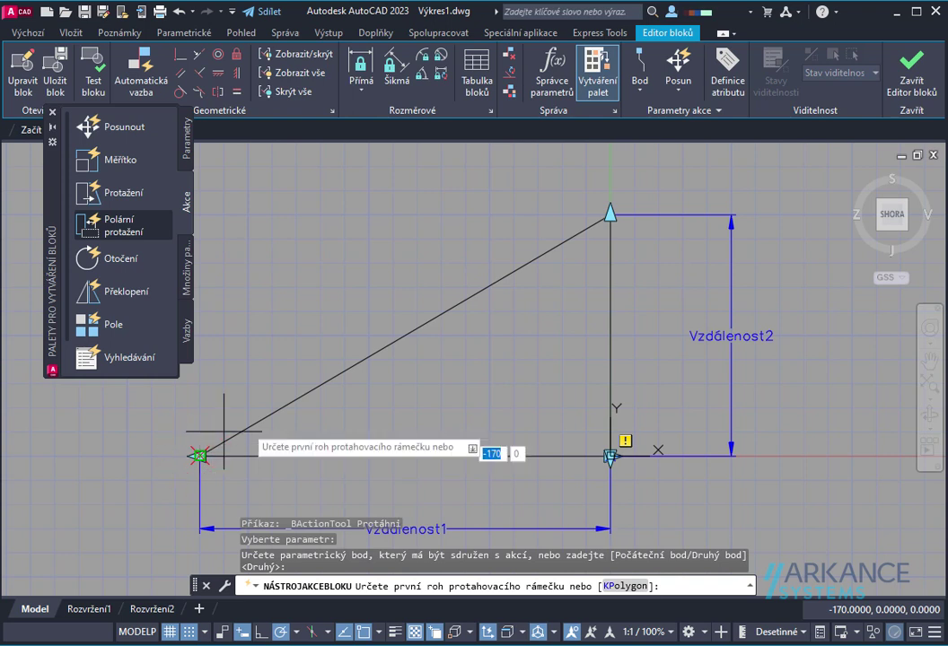
pyautogui.click(563, 191)
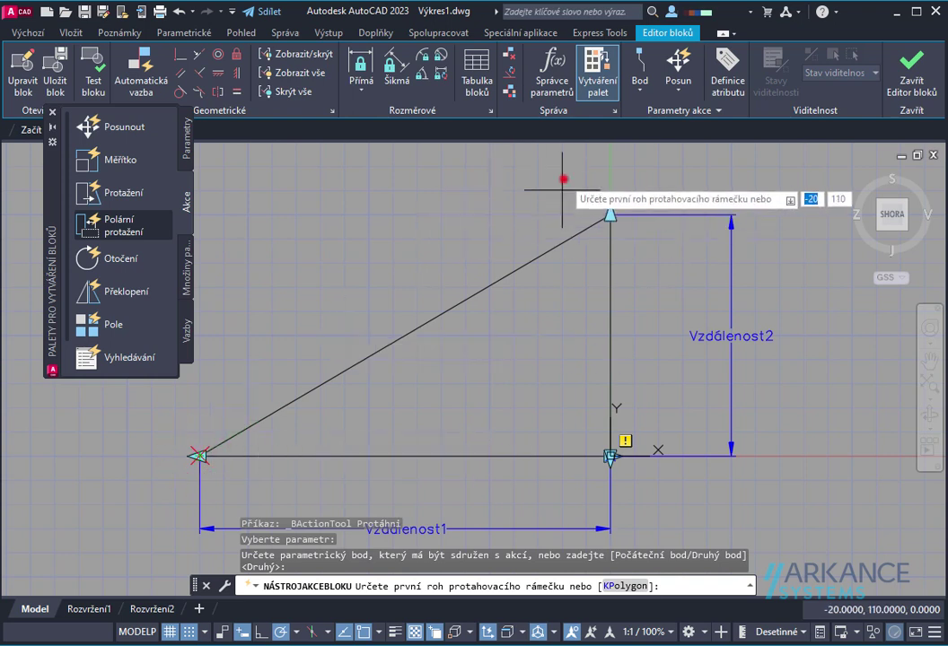
pyautogui.click(151, 528)
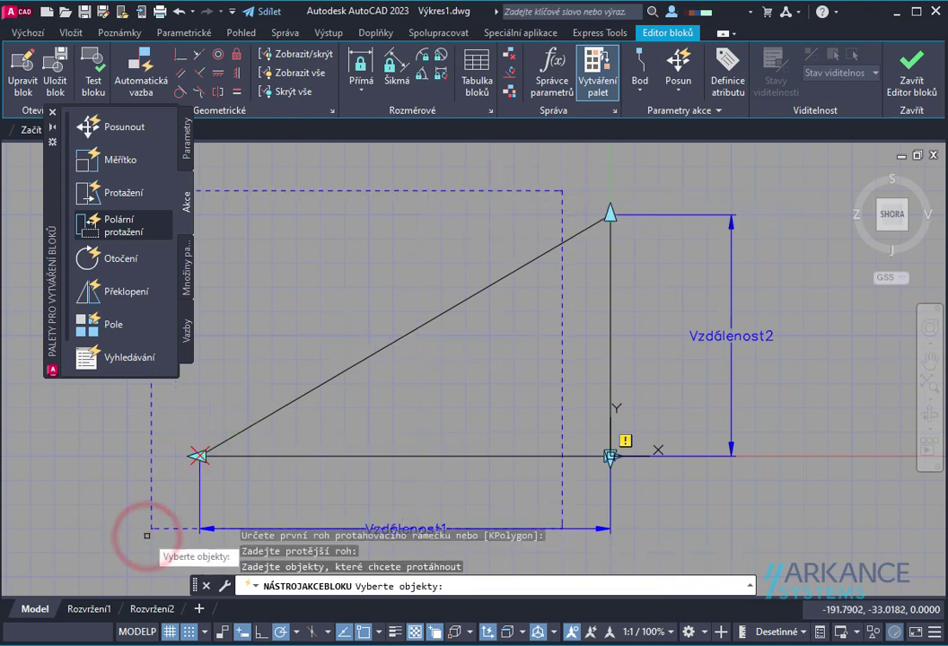
pyautogui.click(272, 455)
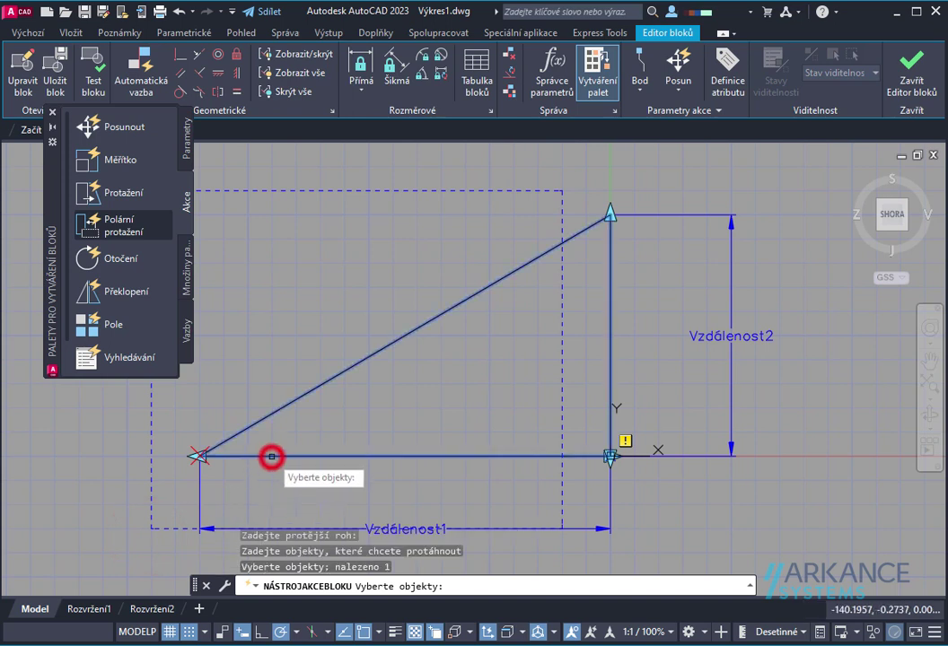
pyautogui.press('Return')
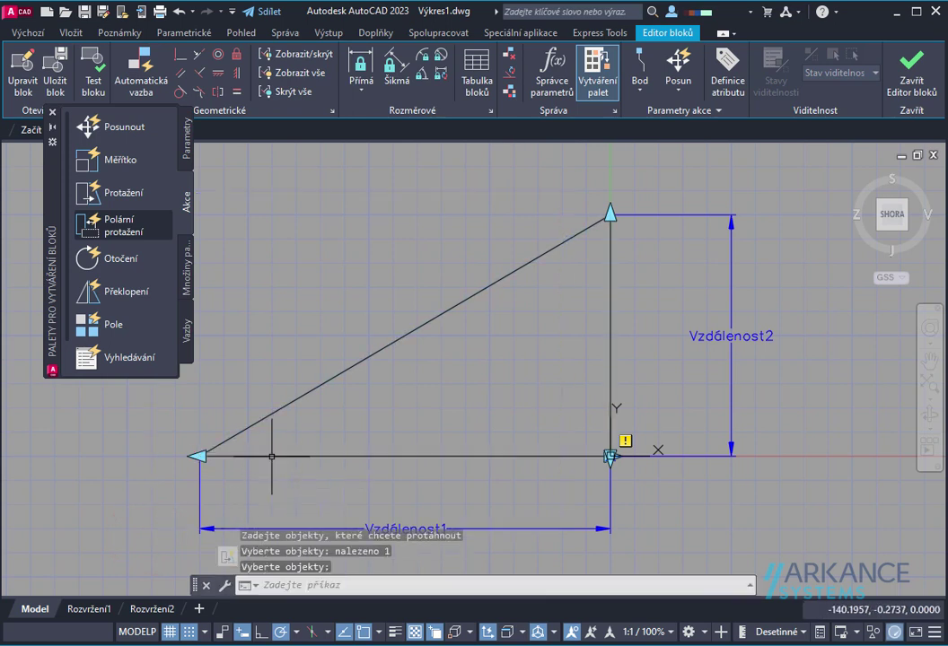
pyautogui.click(135, 192)
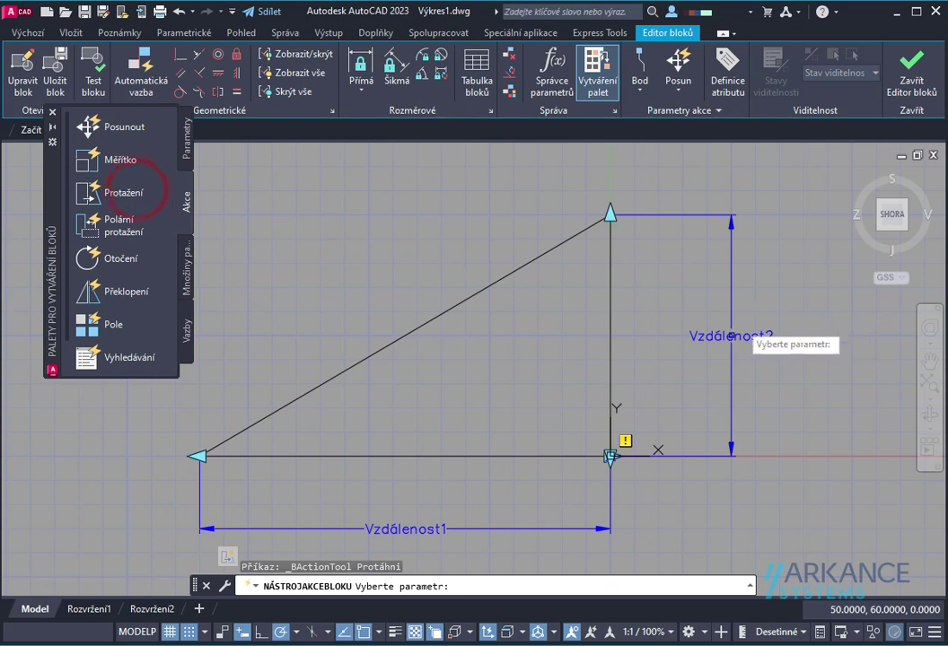
# Add a stretch action on Vzdálenost2's top point that moves the triangle's top corner.
pyautogui.click(709, 330)
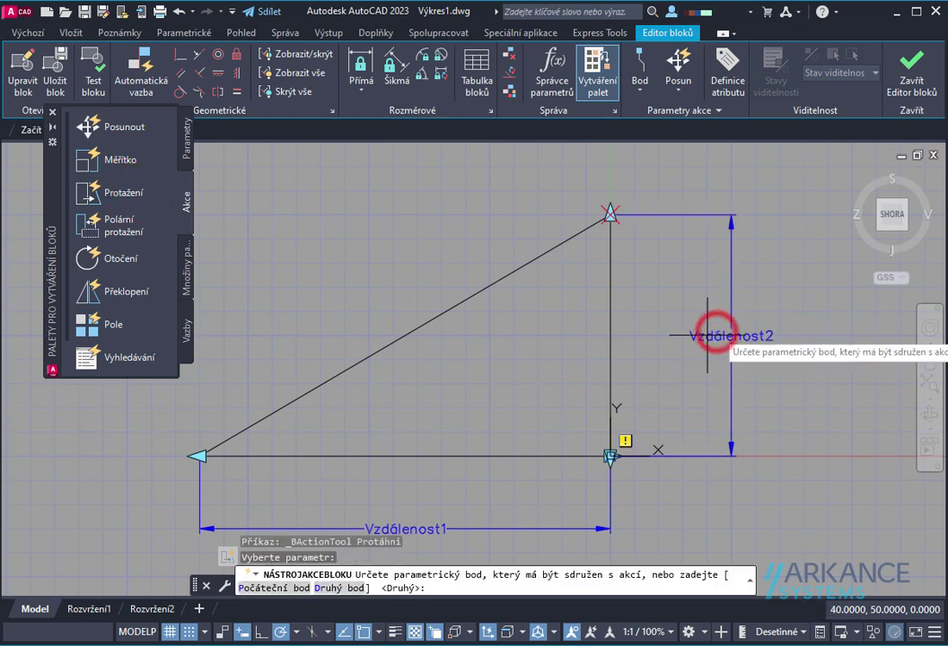
pyautogui.click(610, 214)
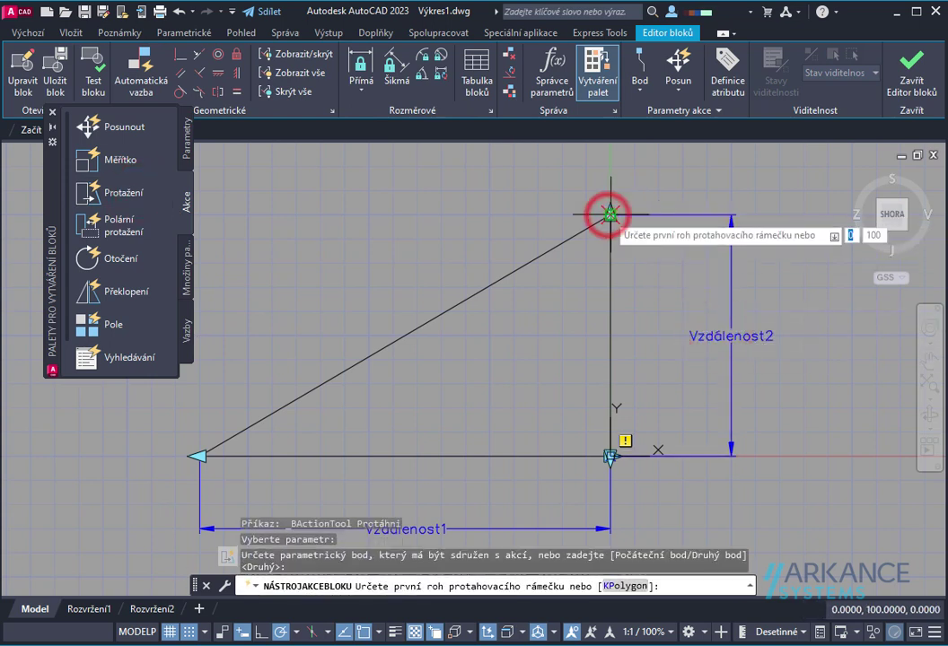
pyautogui.click(657, 188)
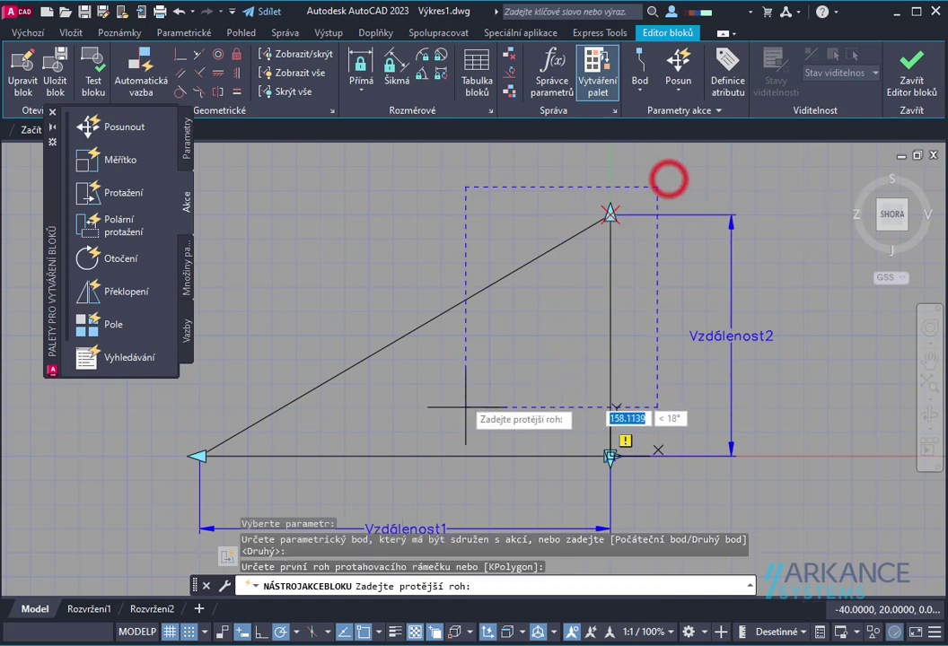
pyautogui.click(247, 383)
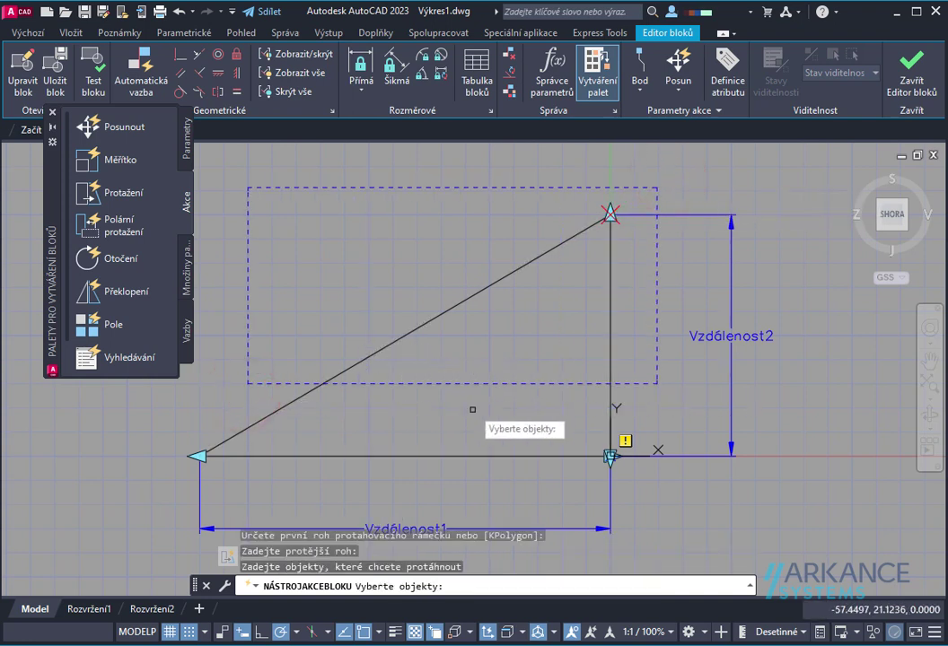
pyautogui.click(473, 457)
pyautogui.press('Return')
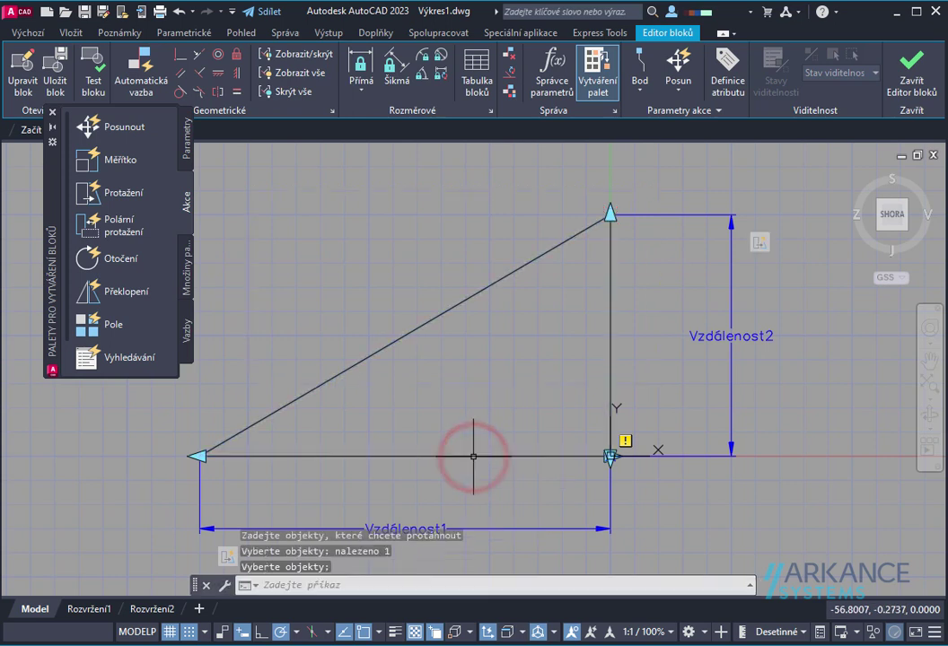
# Save the block changes, close the Block Editor and select the triangle block.
pyautogui.click(913, 79)
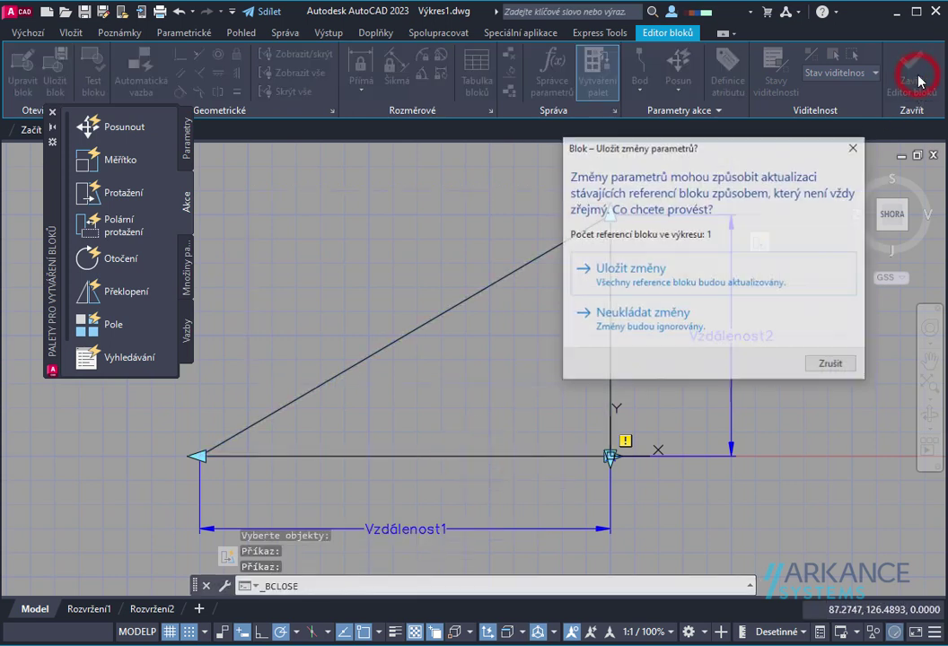
pyautogui.click(661, 280)
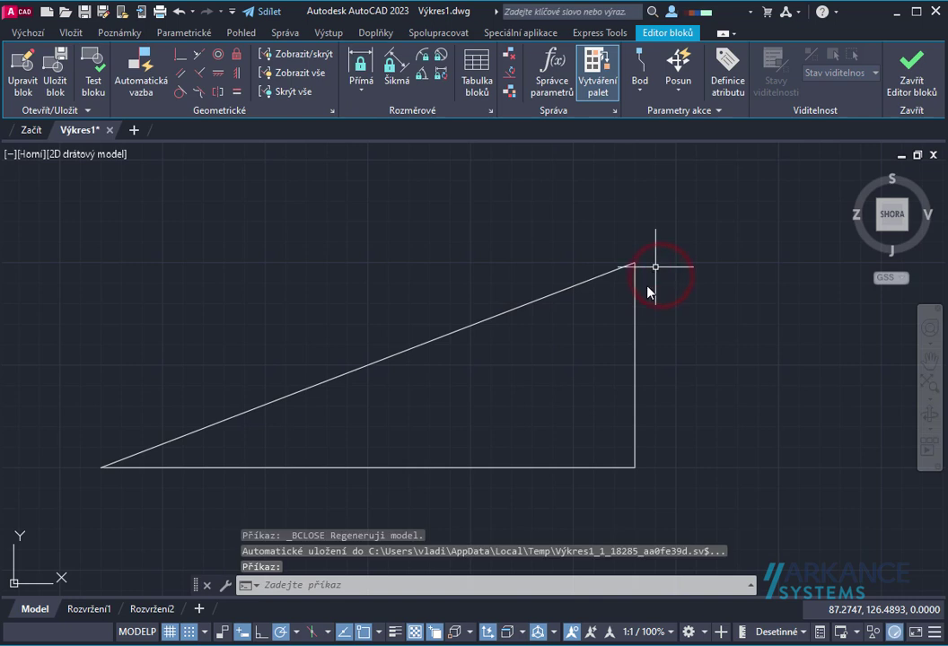
pyautogui.click(636, 304)
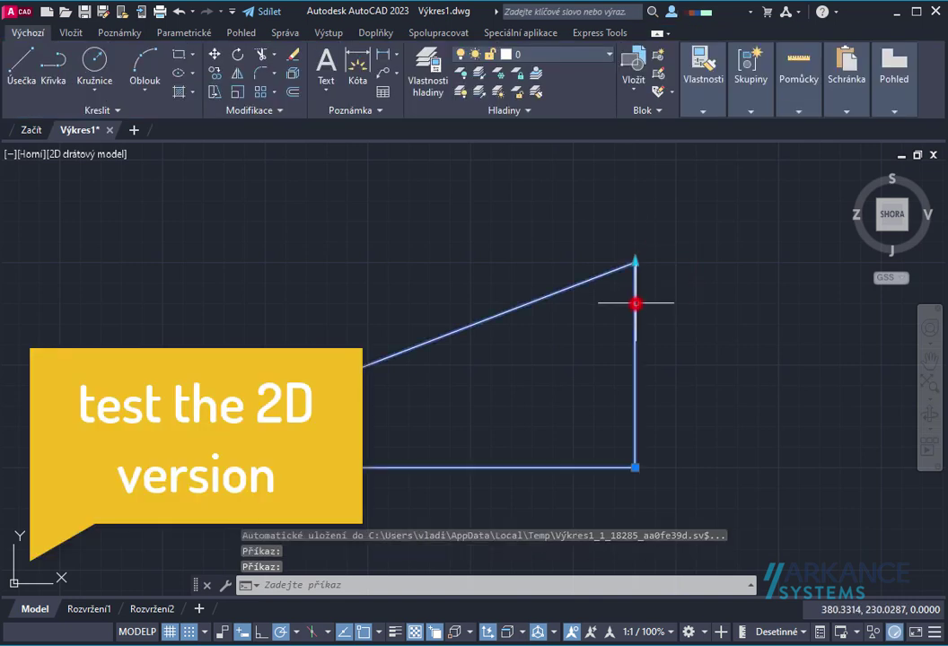
# Drag the left and top vertex grips to narrow the triangle and test its height.
pyautogui.click(636, 467)
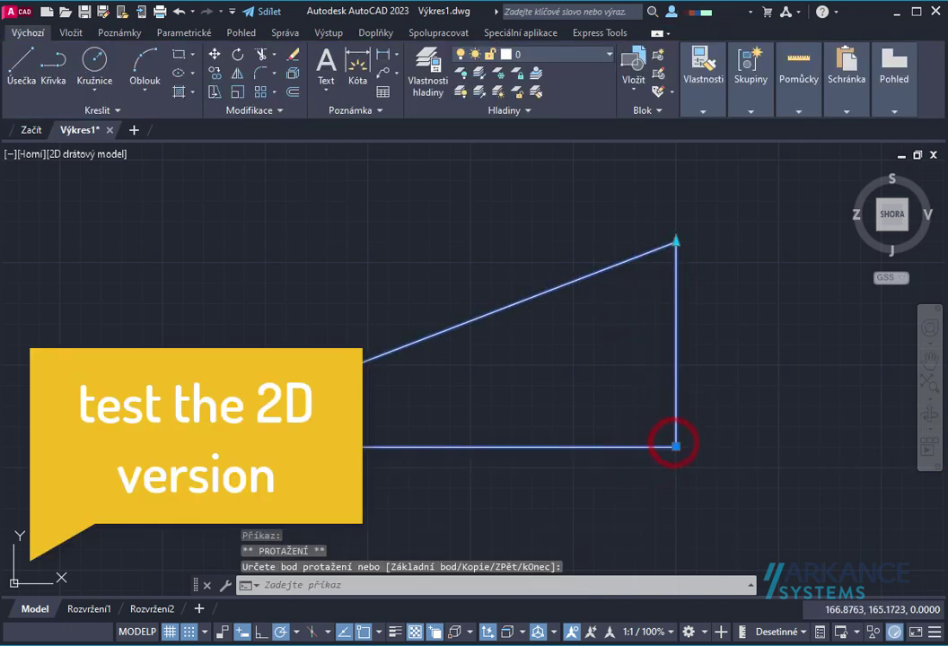
pyautogui.click(141, 446)
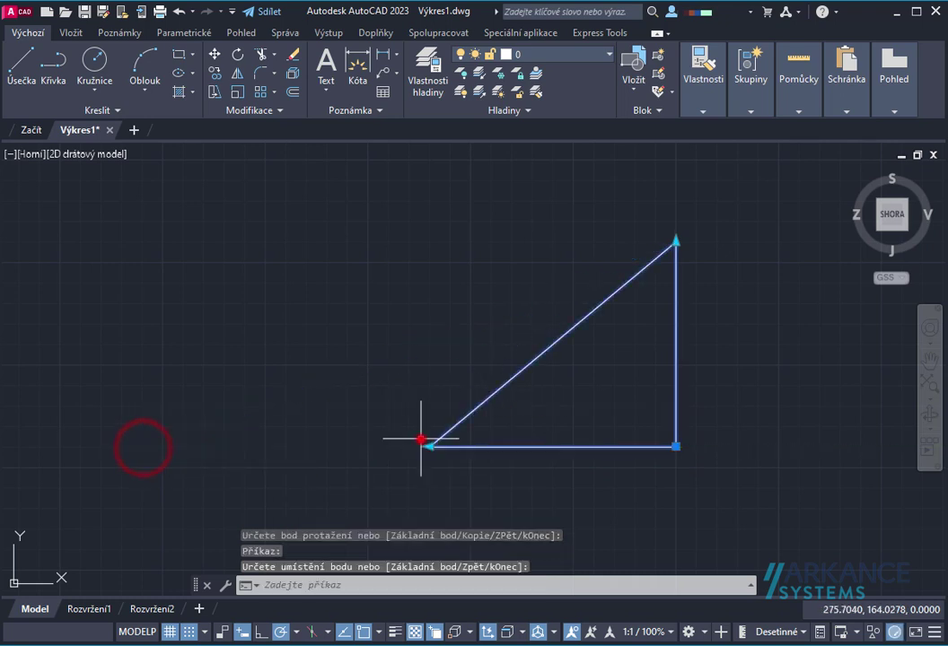
pyautogui.click(424, 444)
pyautogui.click(676, 242)
pyautogui.click(673, 184)
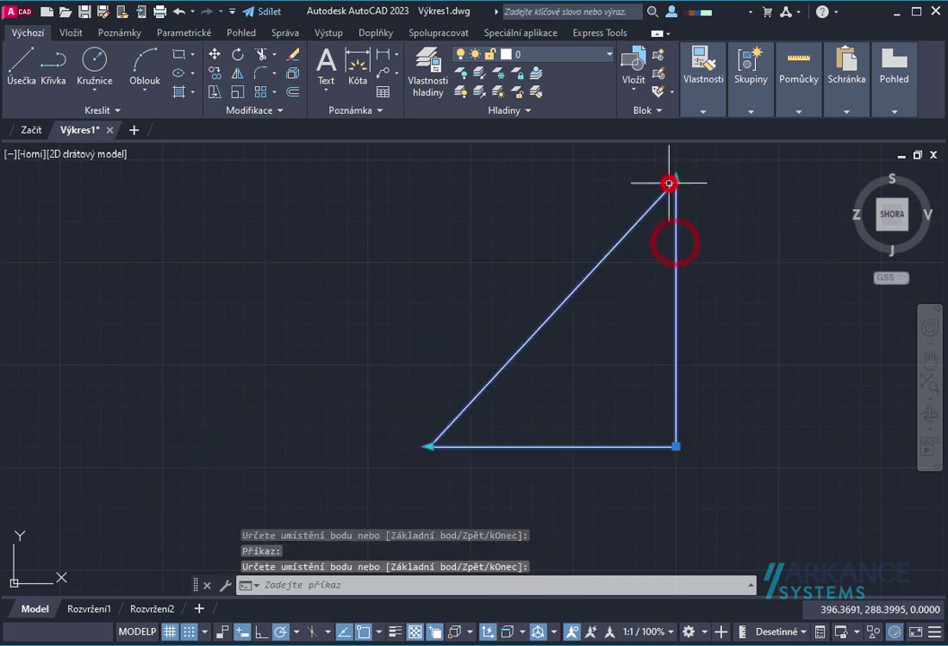
pyautogui.click(673, 180)
pyautogui.click(676, 287)
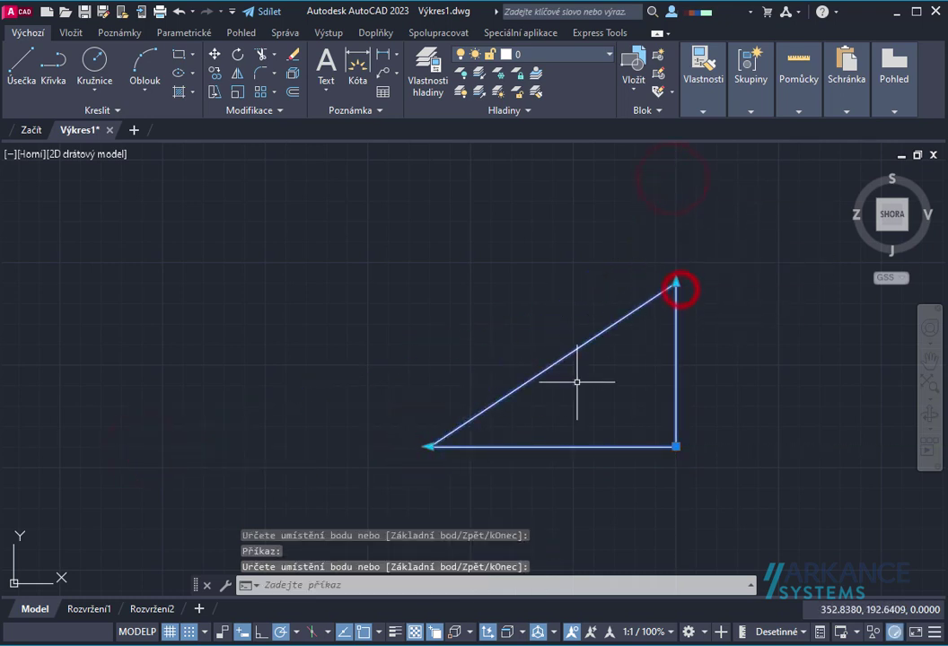
pyautogui.press('Escape')
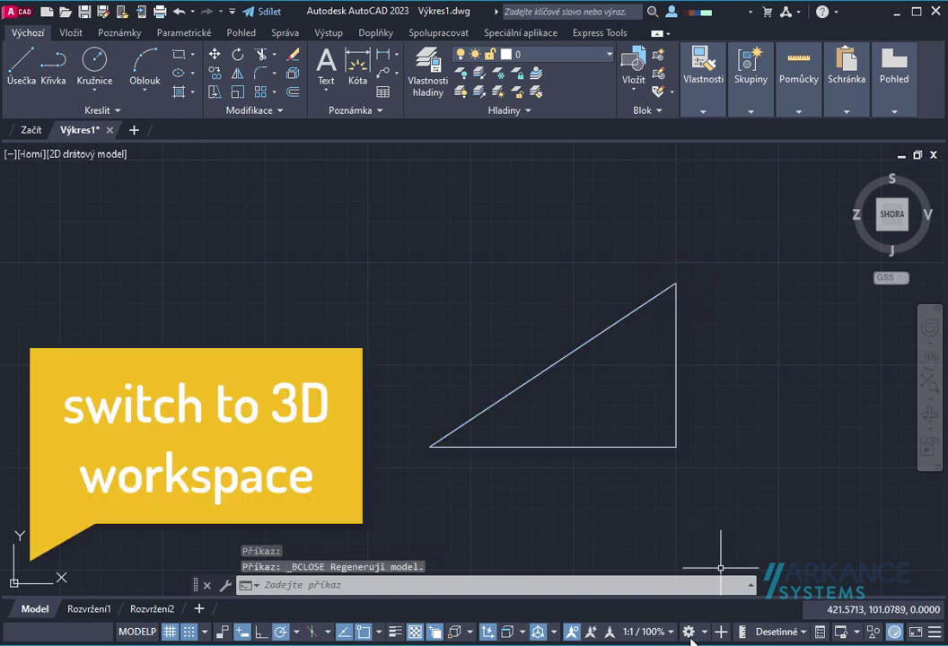
# Switch to the 3D Modeling workspace and reopen Dyn3Dtest in the Block Editor, orbited into 3D.
pyautogui.click(690, 632)
pyautogui.click(720, 528)
pyautogui.write('_bedit')
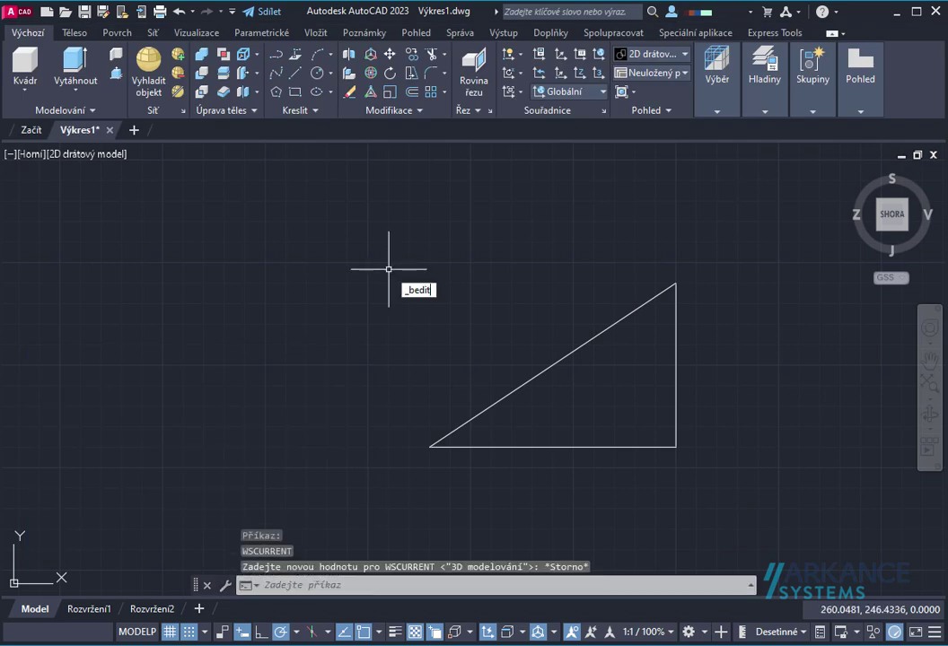
pyautogui.press('Return')
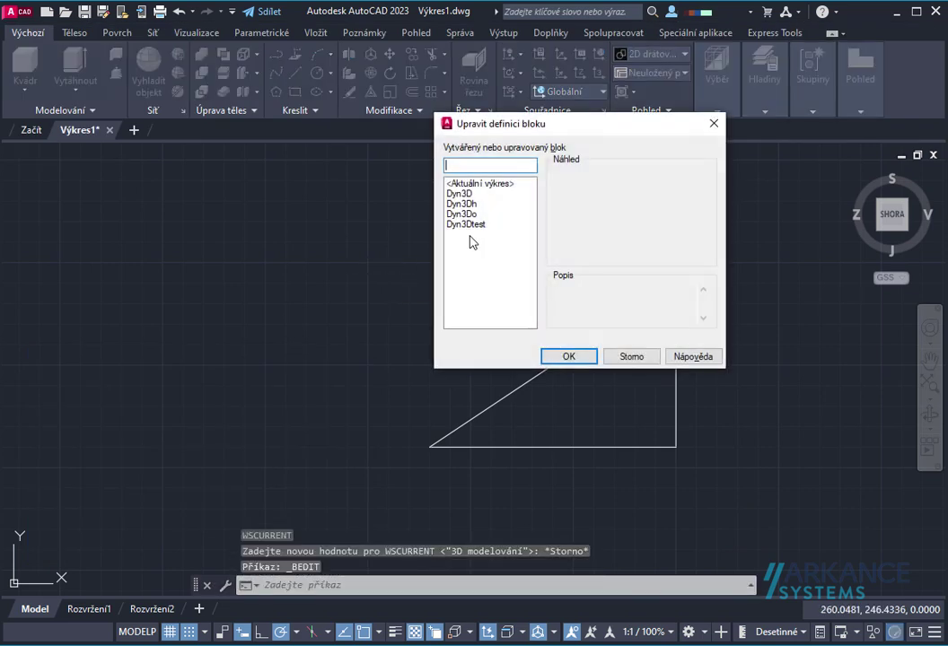
pyautogui.click(468, 225)
pyautogui.click(560, 357)
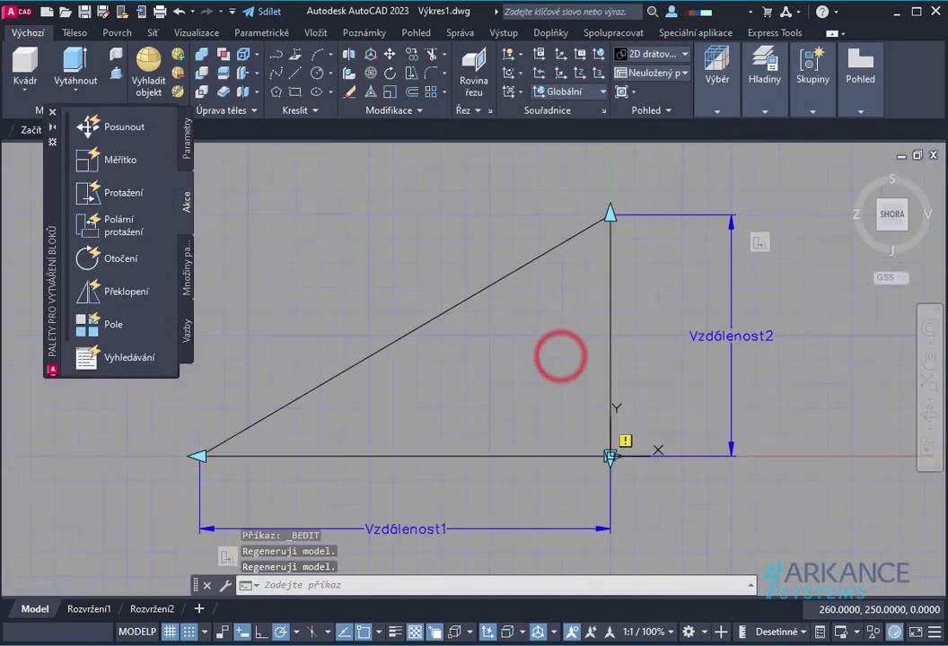
pyautogui.moveTo(539, 442)
pyautogui.keyDown('shift'); pyautogui.mouseDown(button='middle')
pyautogui.moveTo(544, 339)
pyautogui.moveTo(532, 331)
pyautogui.mouseUp(button='middle'); pyautogui.keyUp('shift')
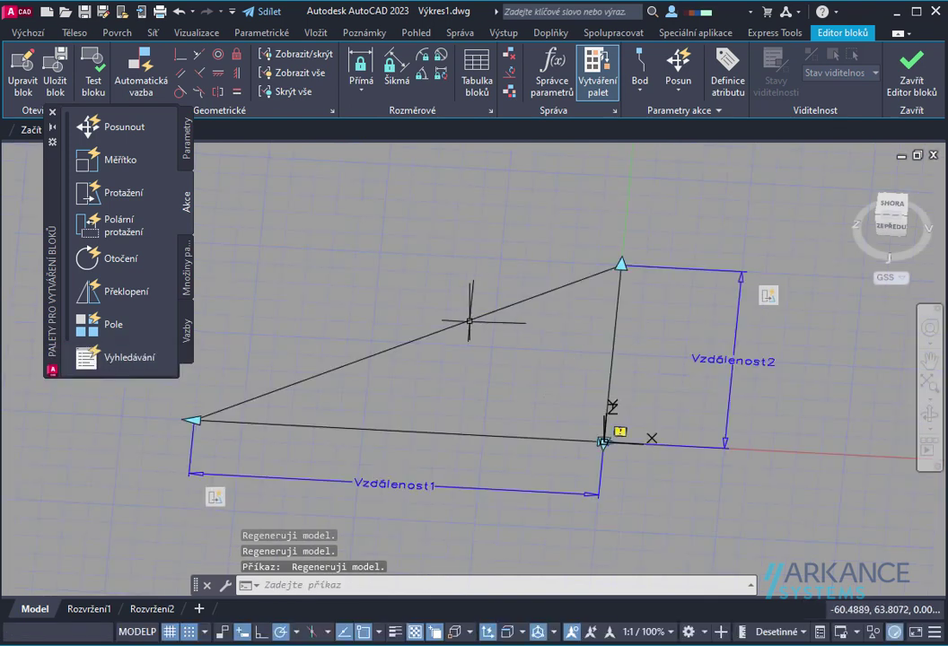
# In the Parameters Manager, rename the user parameter to H and give it expression 111.
pyautogui.click(552, 74)
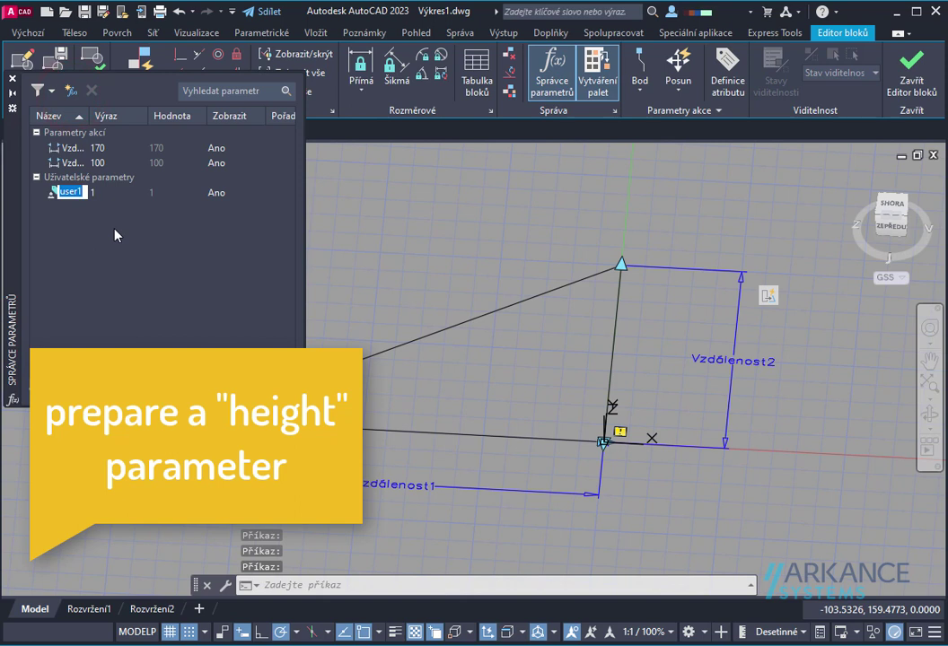
pyautogui.write('H')
pyautogui.press('Return')
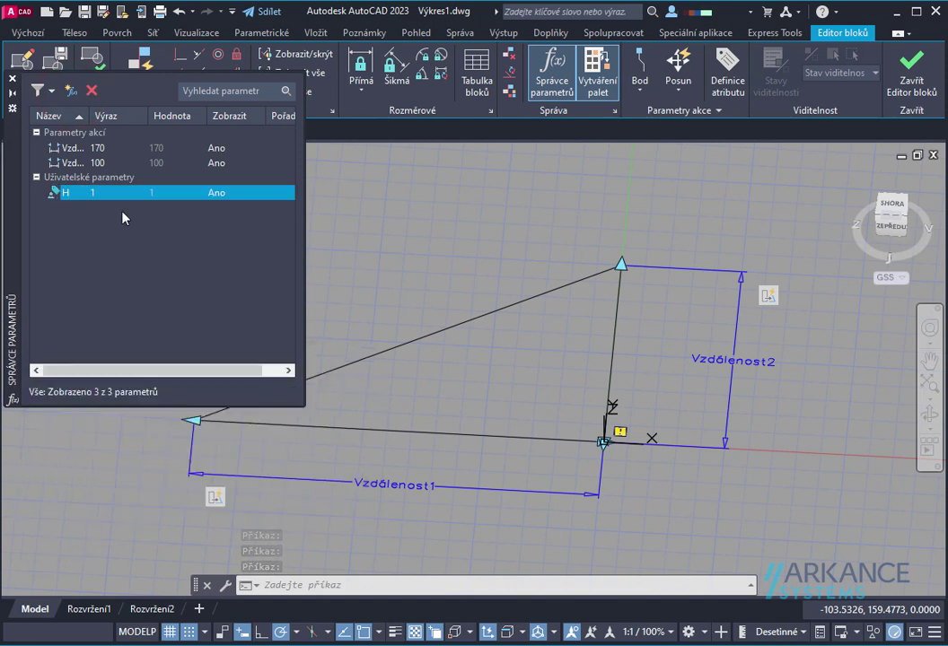
pyautogui.doubleClick(112, 192)
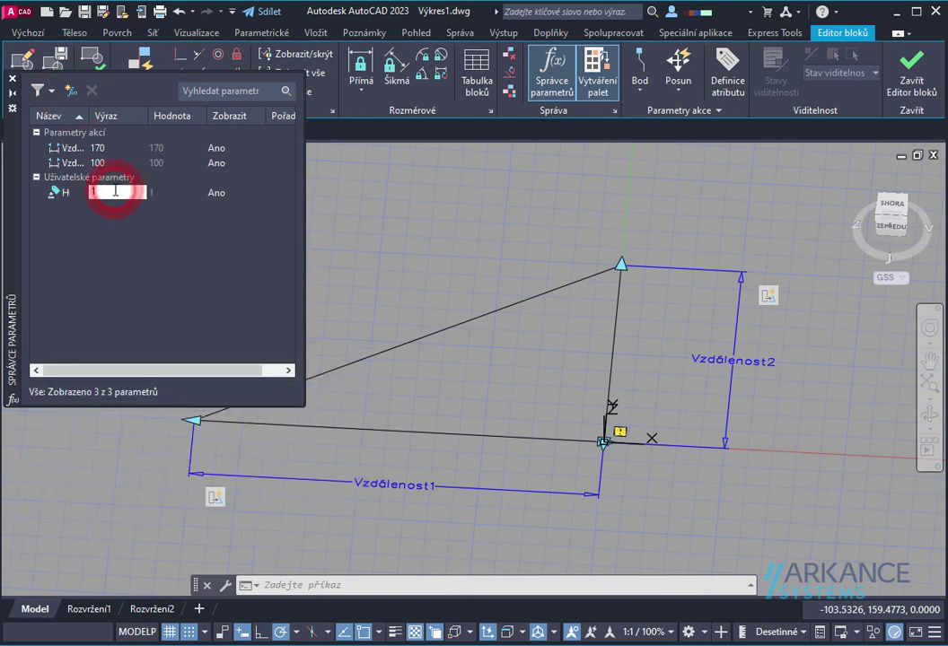
pyautogui.press('Return')
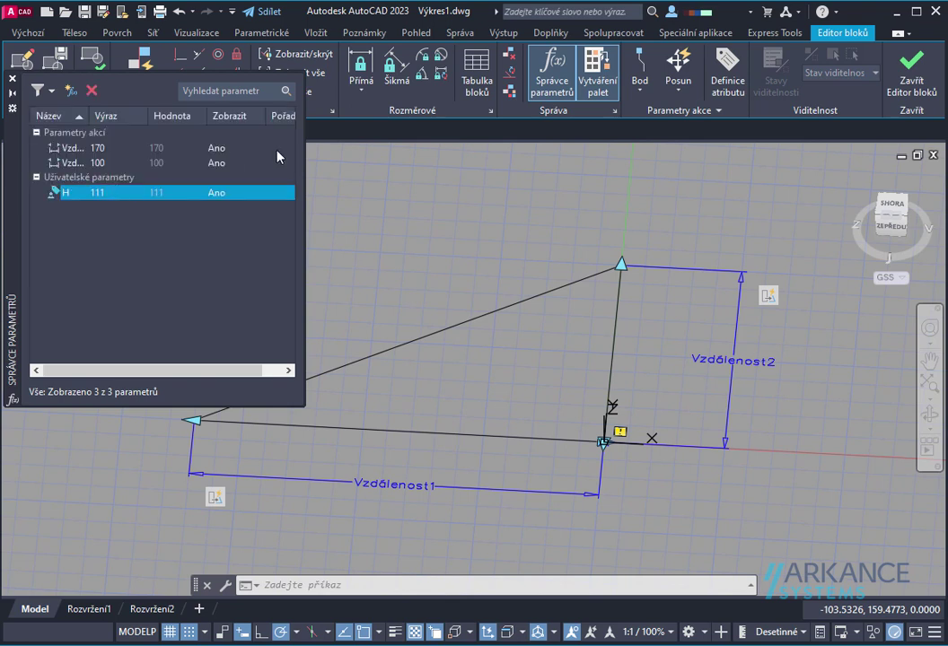
pyautogui.click(13, 85)
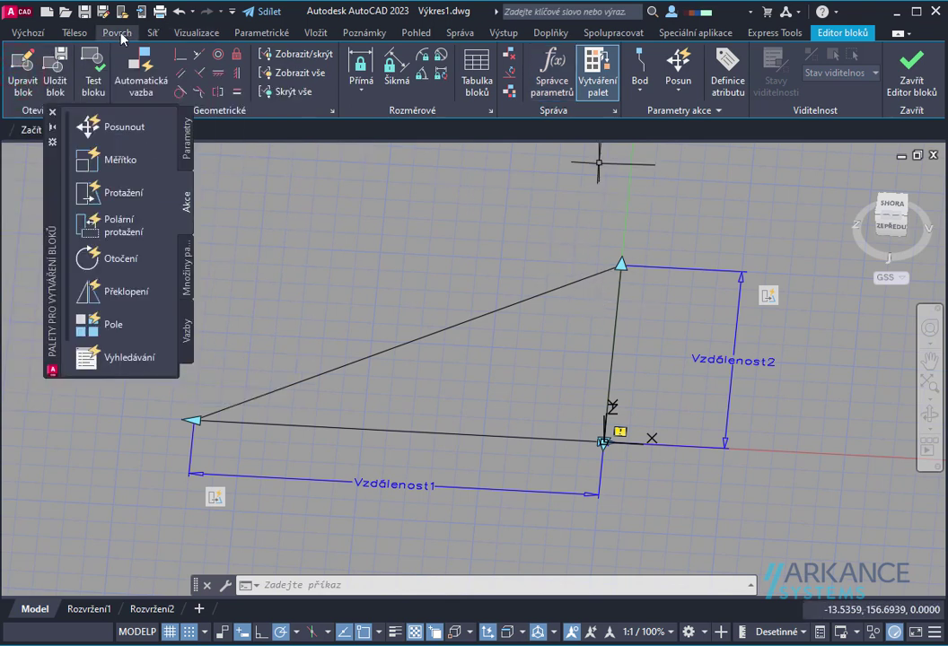
# Extrude the triangle as a surface with its height set by expression H.
pyautogui.click(118, 32)
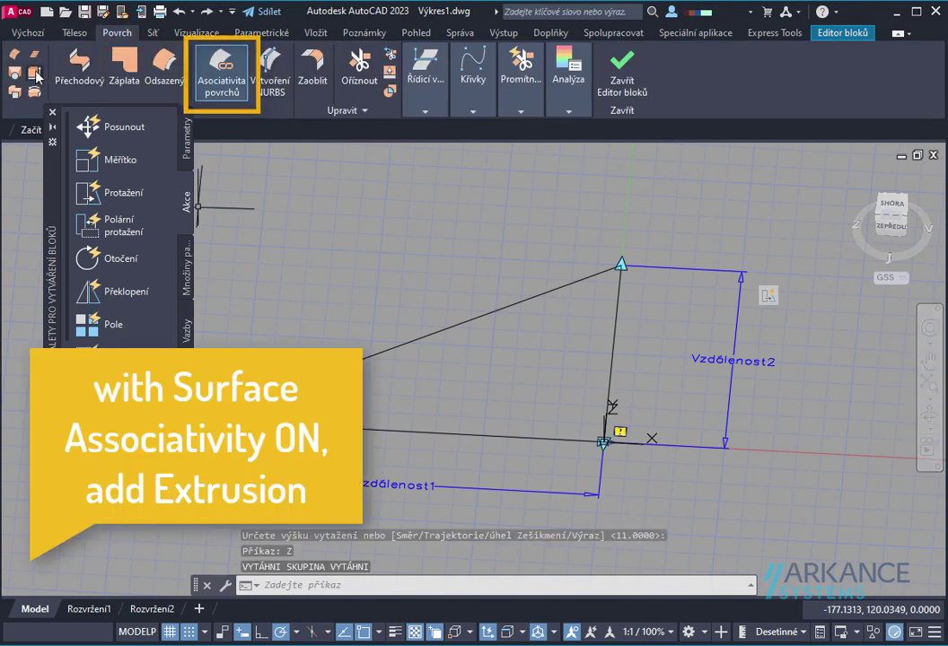
pyautogui.click(34, 71)
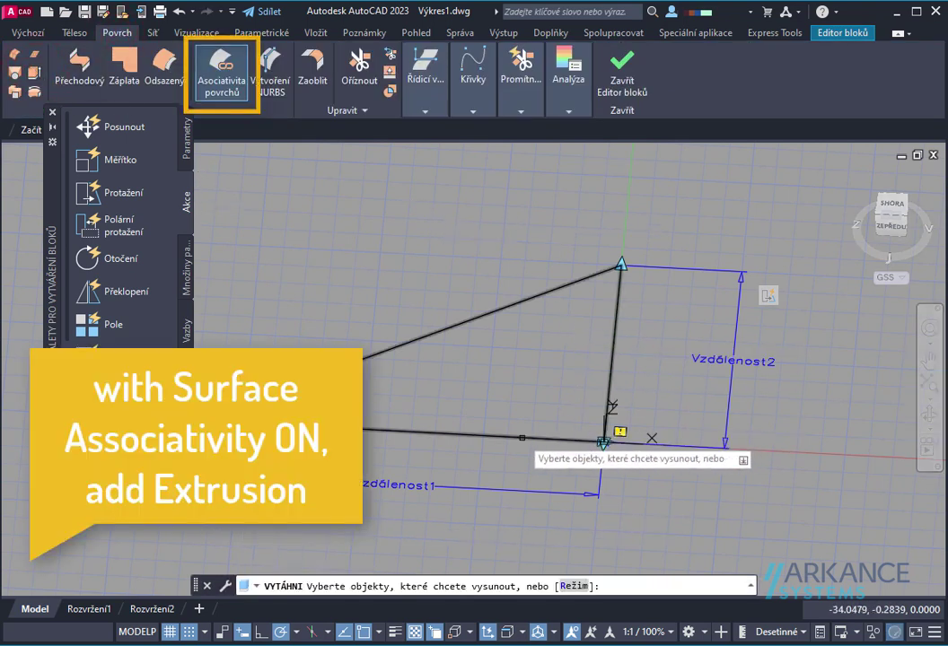
pyautogui.click(568, 587)
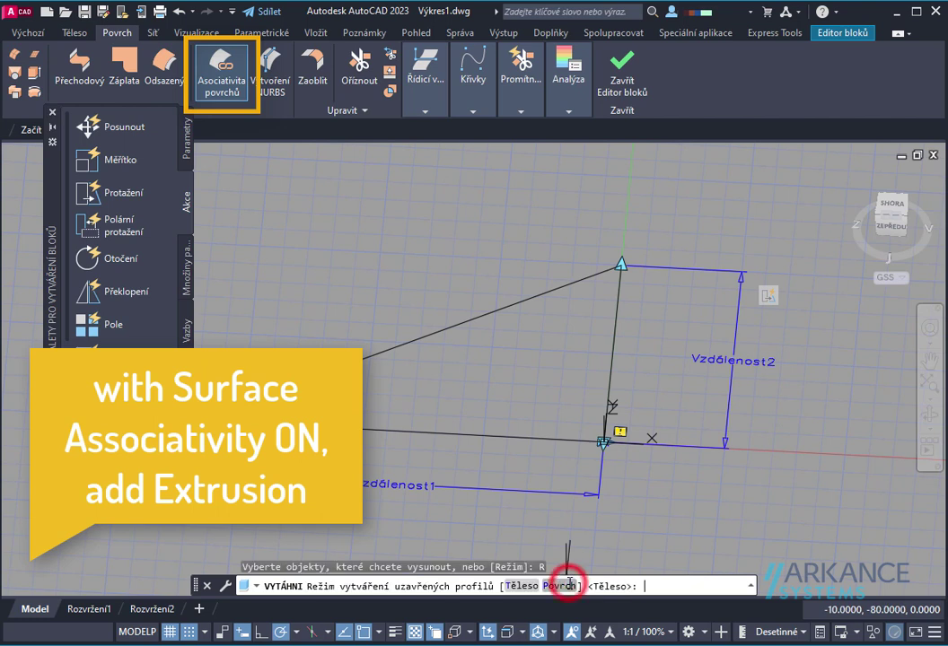
pyautogui.click(560, 587)
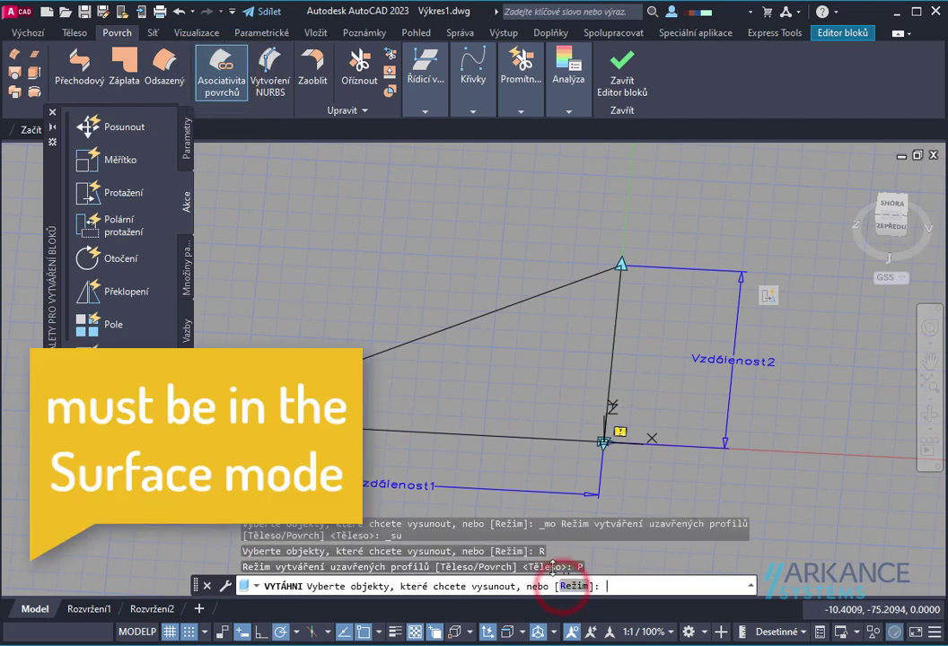
pyautogui.click(488, 435)
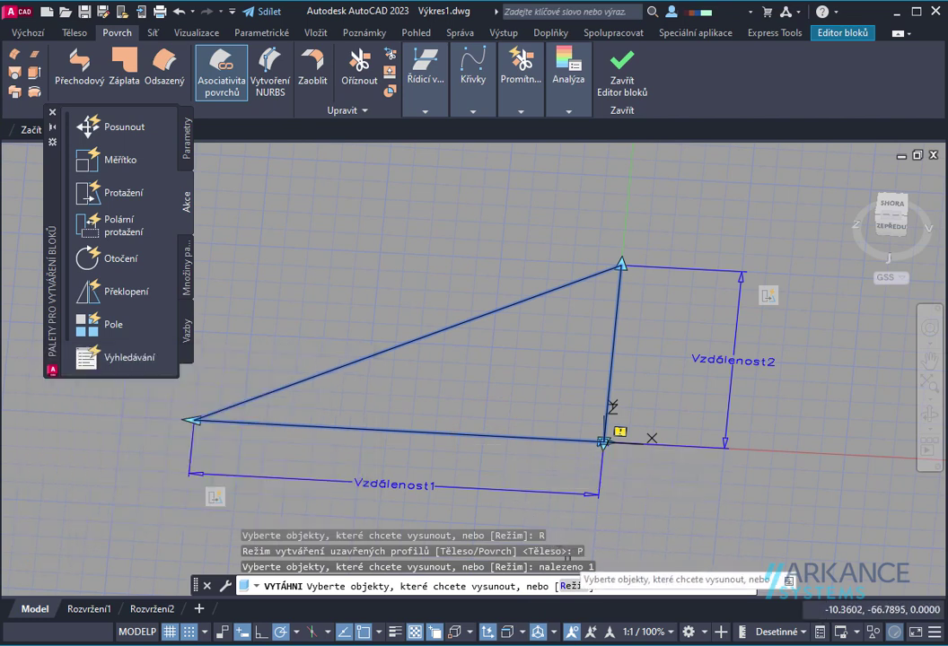
pyautogui.click(569, 585)
pyautogui.click(569, 584)
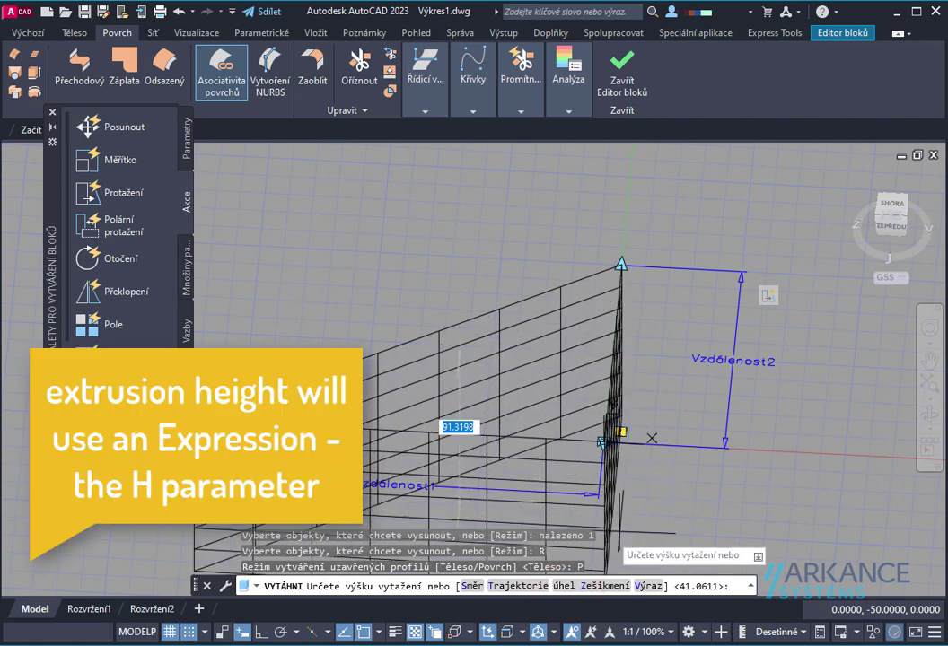
pyautogui.click(643, 588)
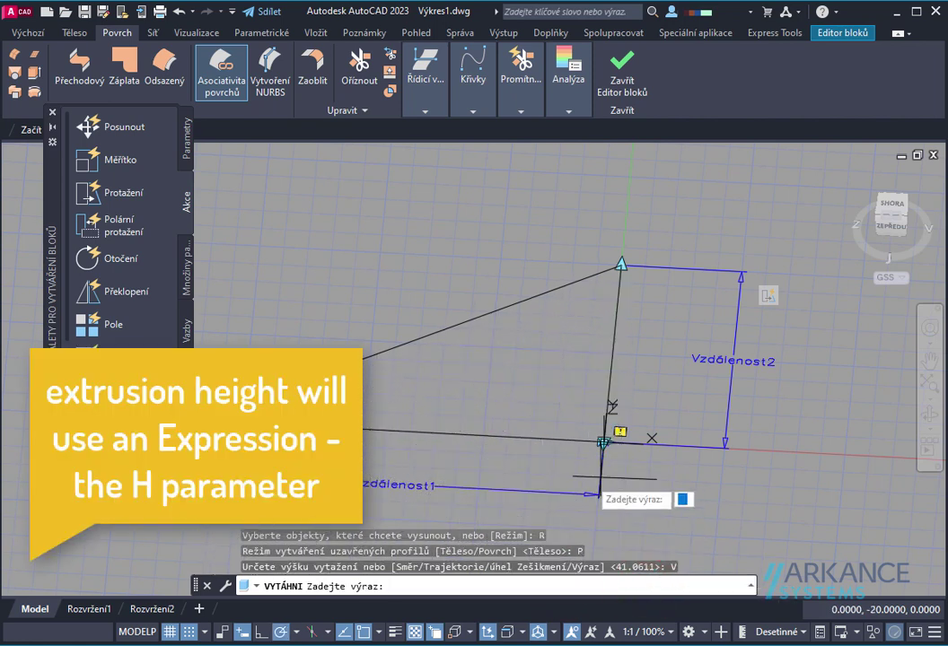
pyautogui.write('H')
pyautogui.press('Return')
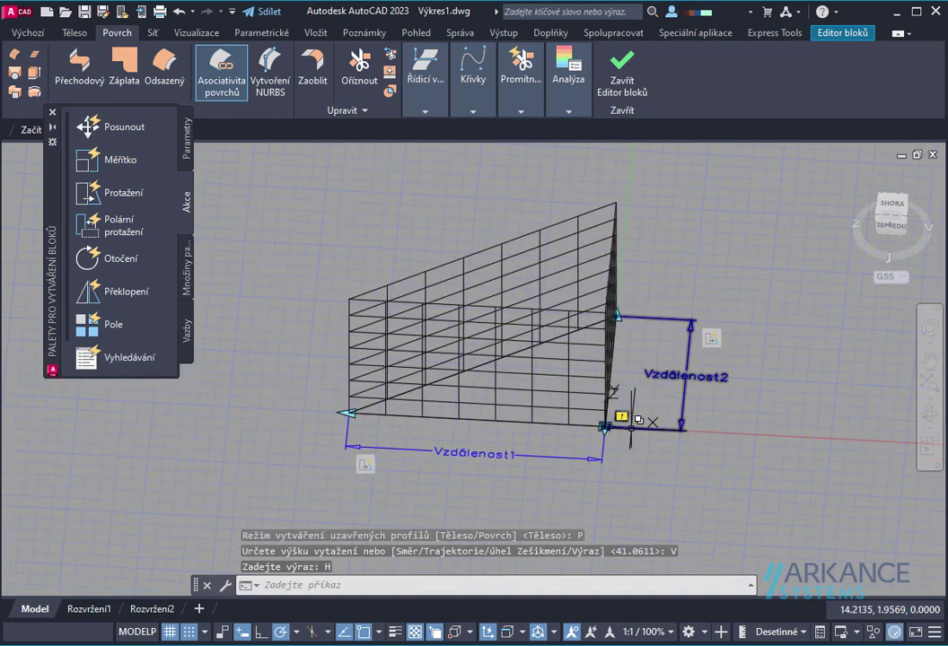
pyautogui.moveTo(613, 415)
pyautogui.keyDown('shift'); pyautogui.mouseDown(button='middle')
pyautogui.moveTo(647, 430)
pyautogui.moveTo(733, 428)
pyautogui.moveTo(642, 403)
pyautogui.moveTo(789, 368)
pyautogui.mouseUp(button='middle'); pyautogui.keyUp('shift')
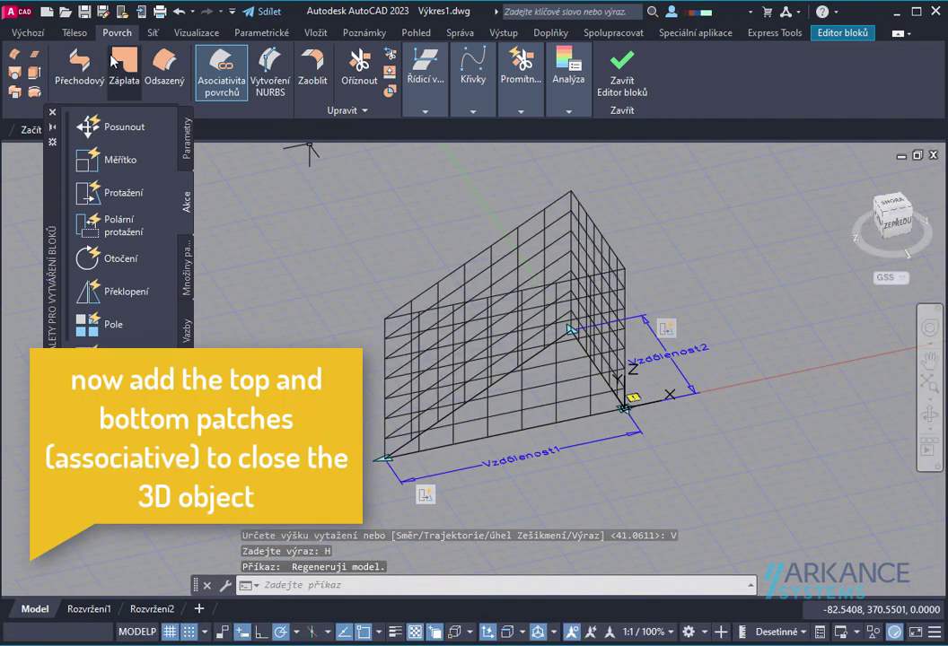
# Cap the top of the extruded triangle with a chained patch surface.
pyautogui.click(124, 61)
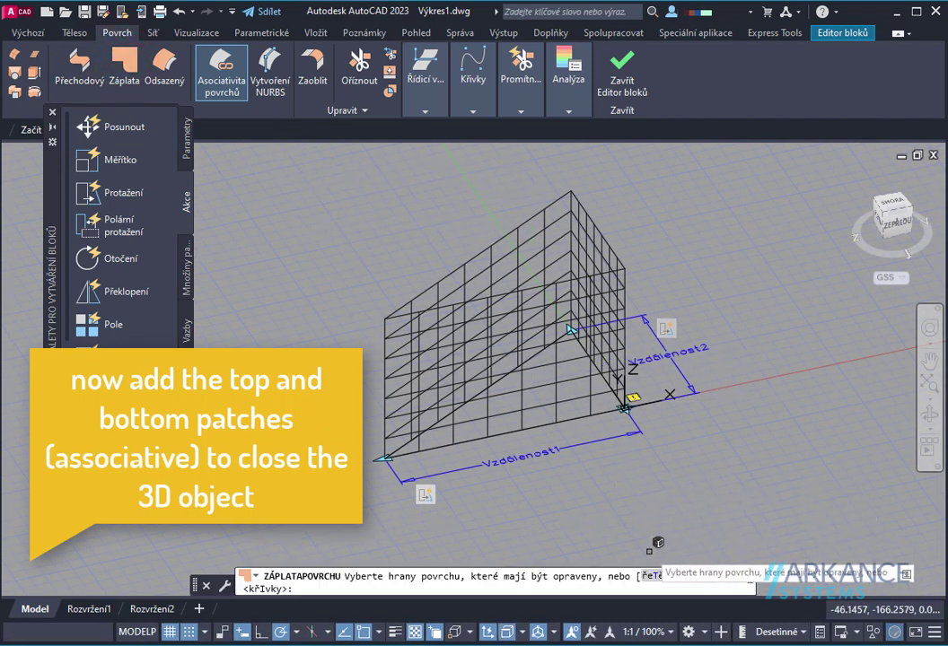
pyautogui.click(652, 583)
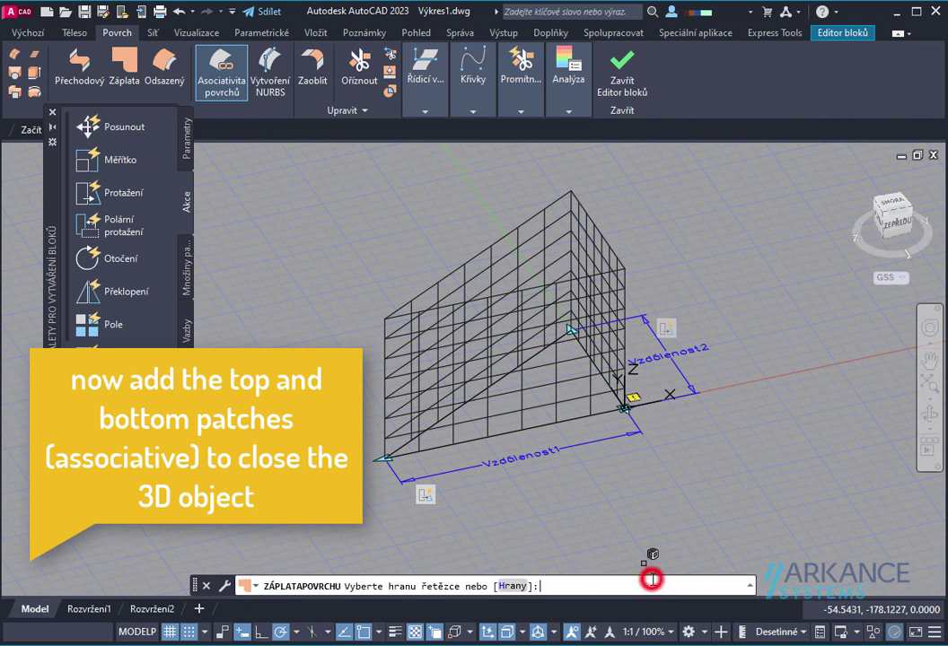
pyautogui.click(507, 234)
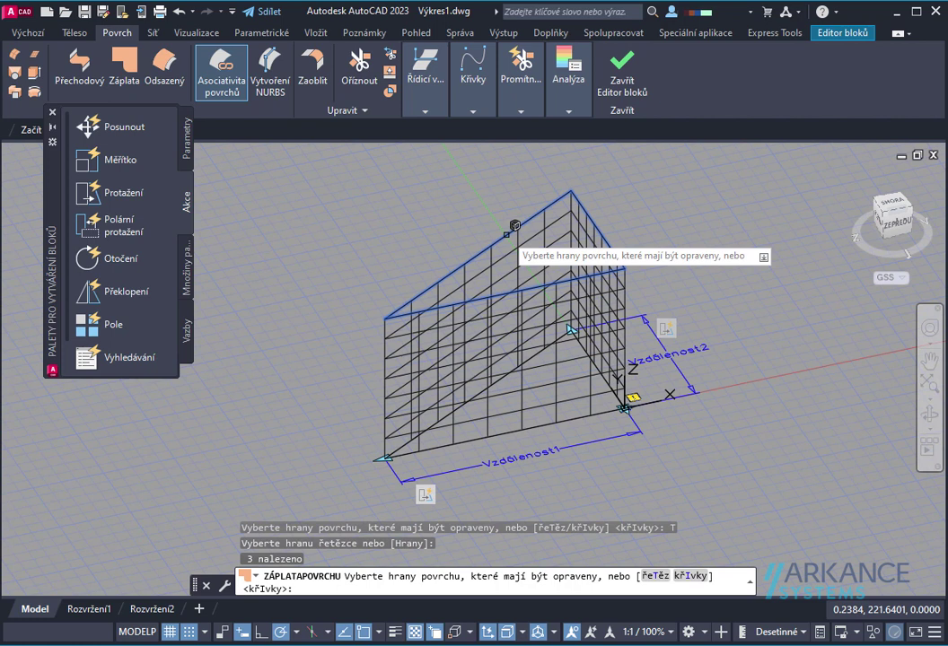
pyautogui.press('Return')
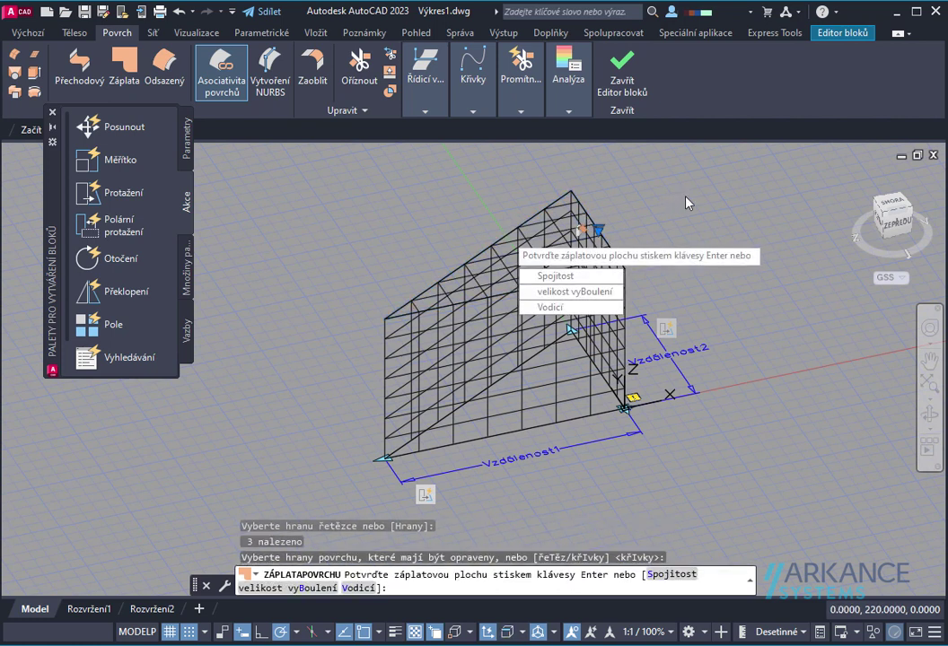
pyautogui.press('Return')
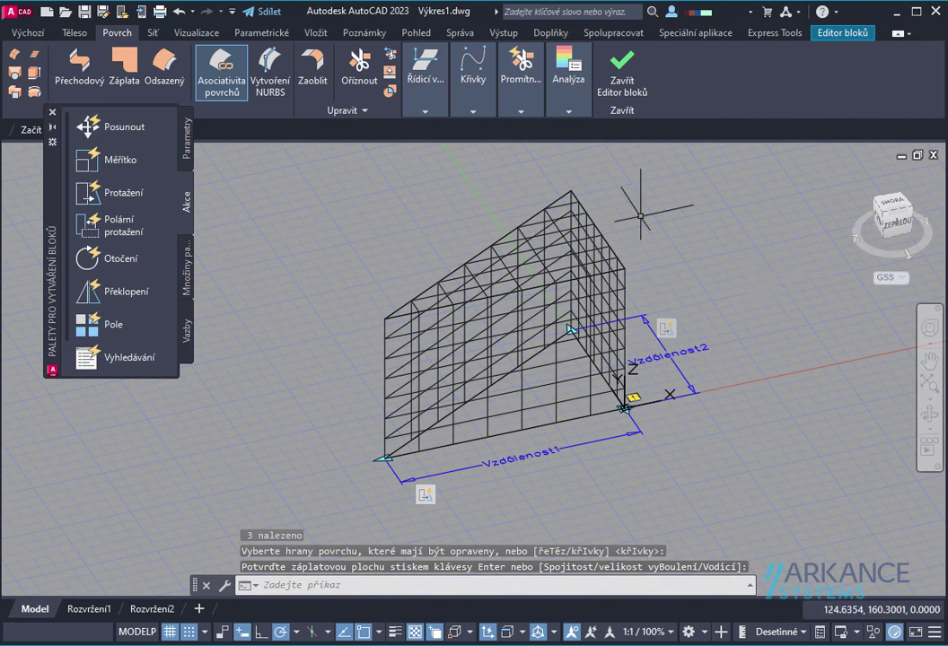
# Cap the bottom edges with a chained patch surface, then close the Block Editor saving changes.
pyautogui.click(123, 72)
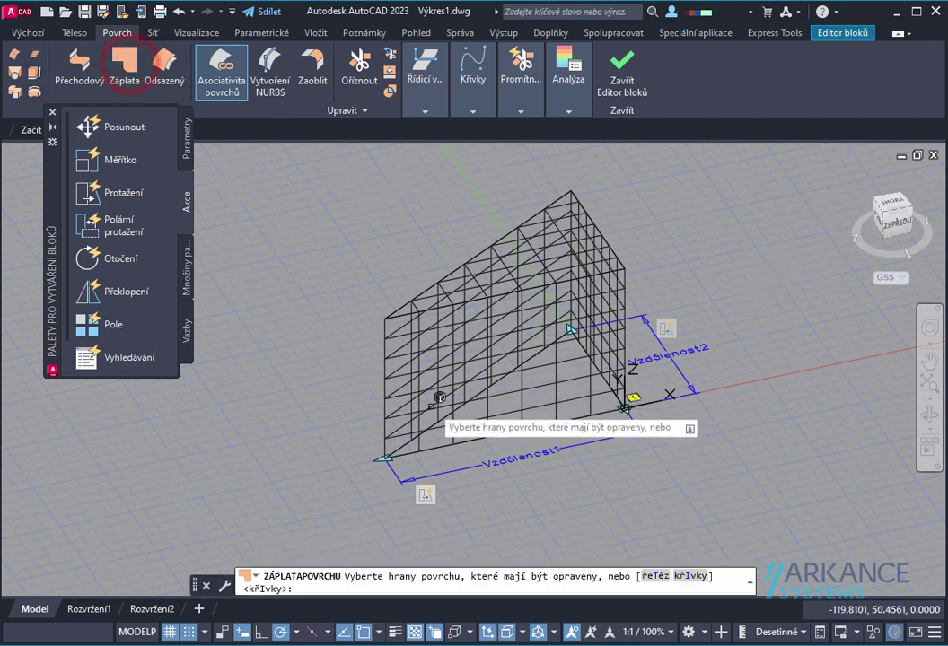
pyautogui.click(653, 577)
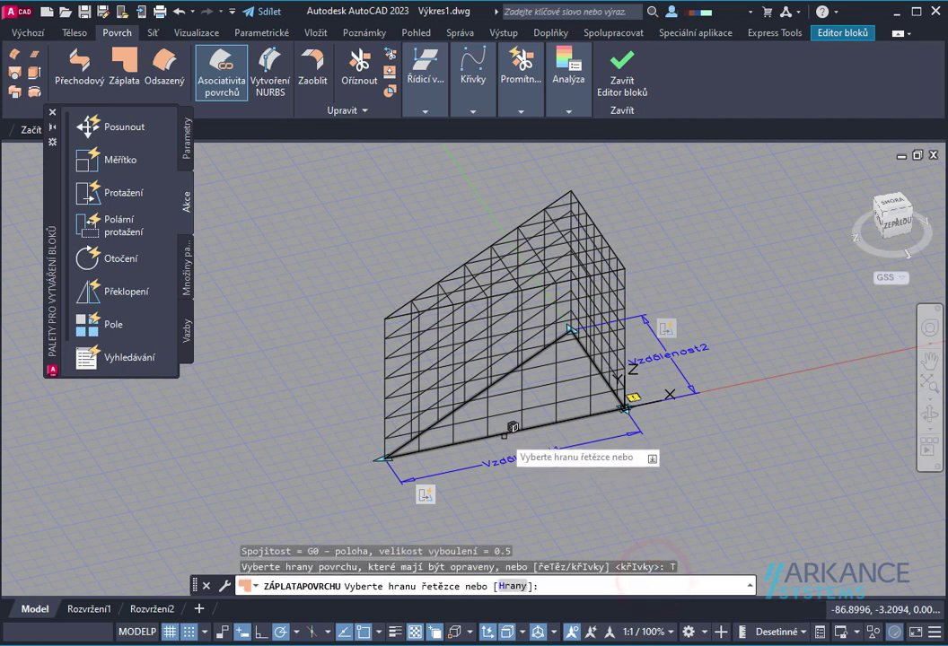
pyautogui.click(503, 432)
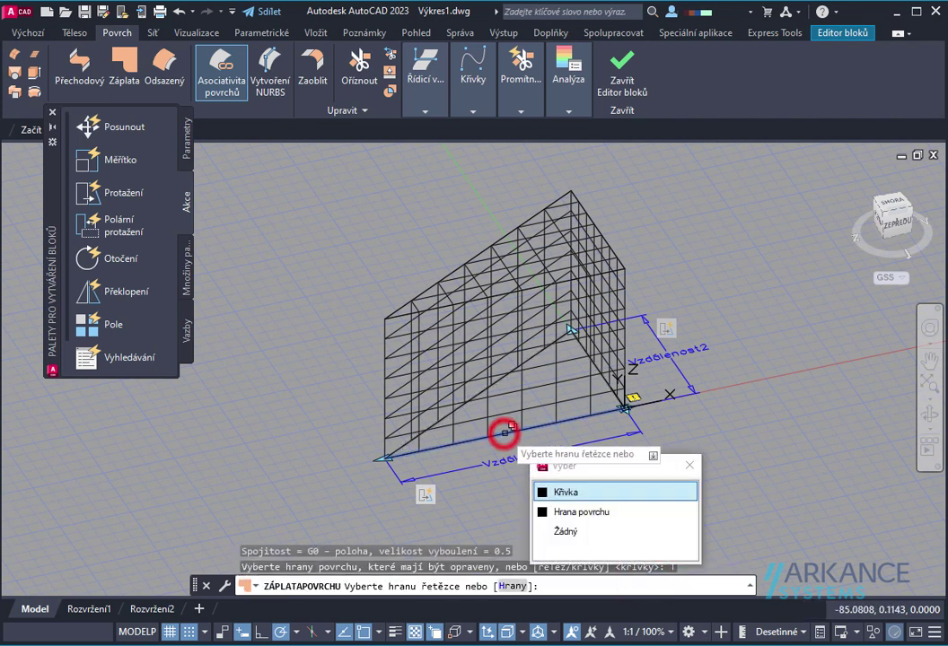
pyautogui.click(569, 509)
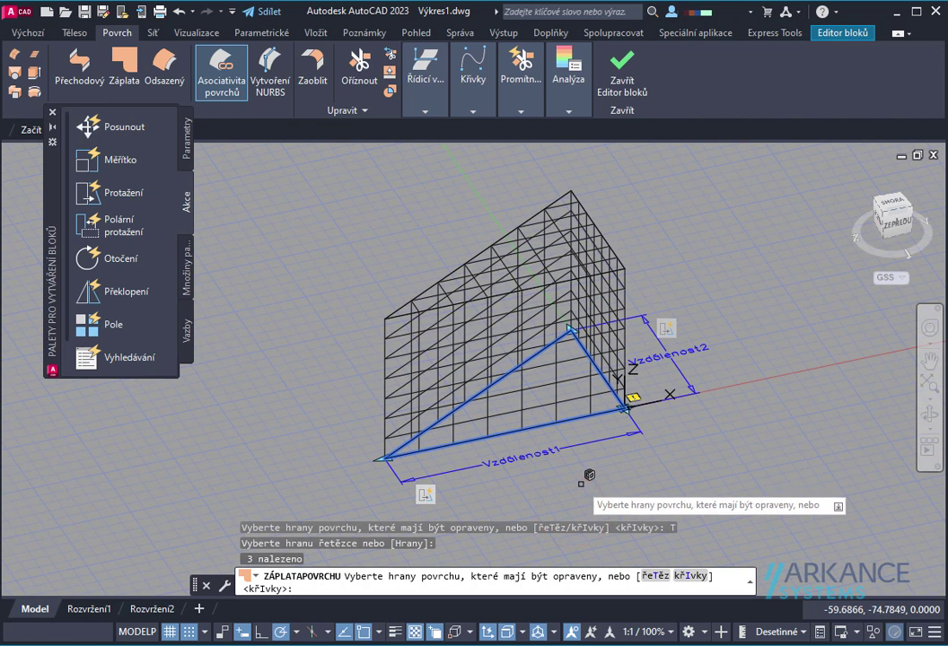
pyautogui.press('Return')
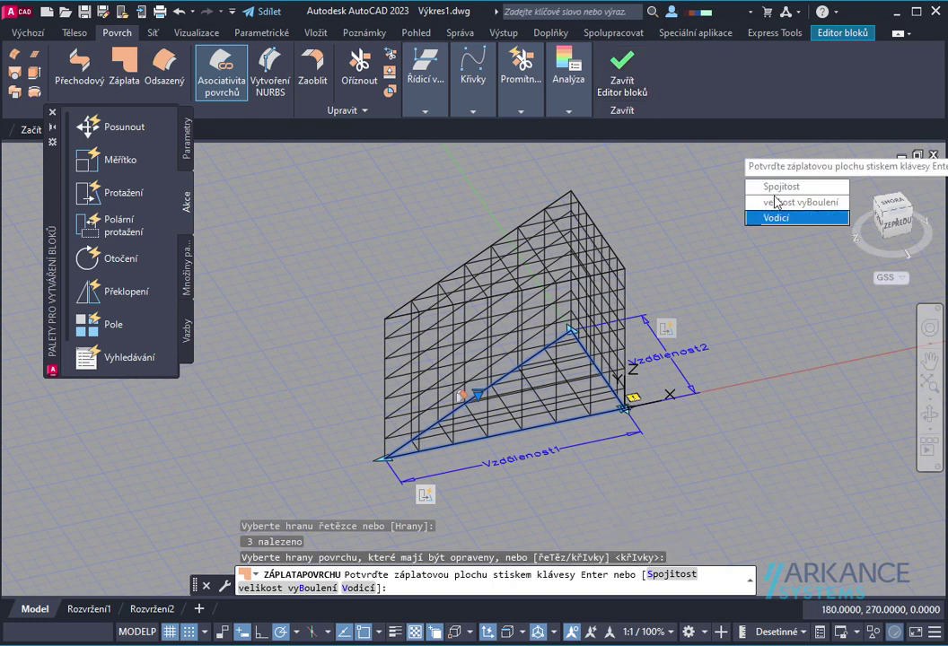
pyautogui.press('Return')
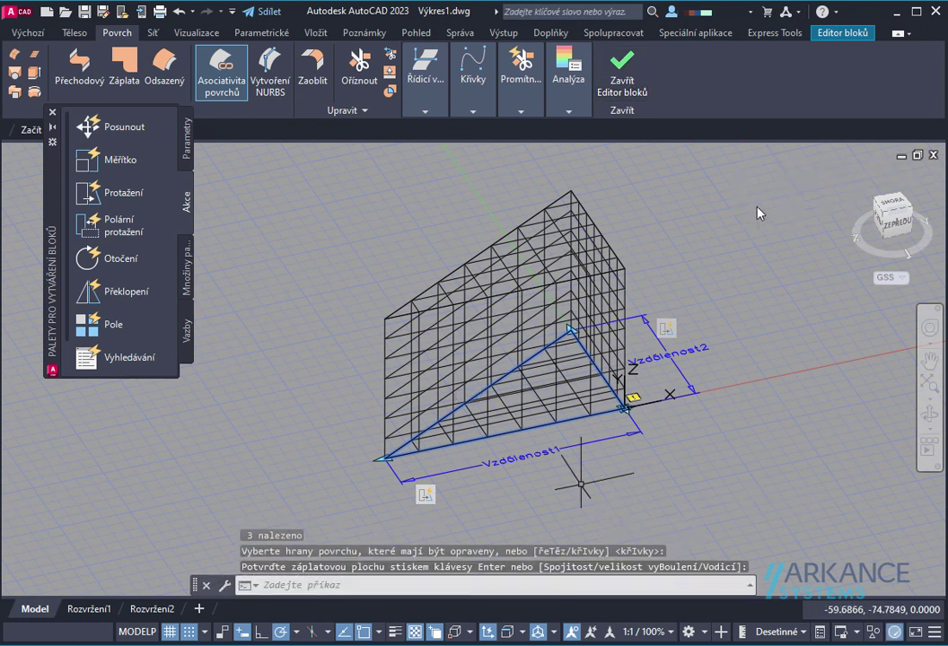
pyautogui.click(617, 78)
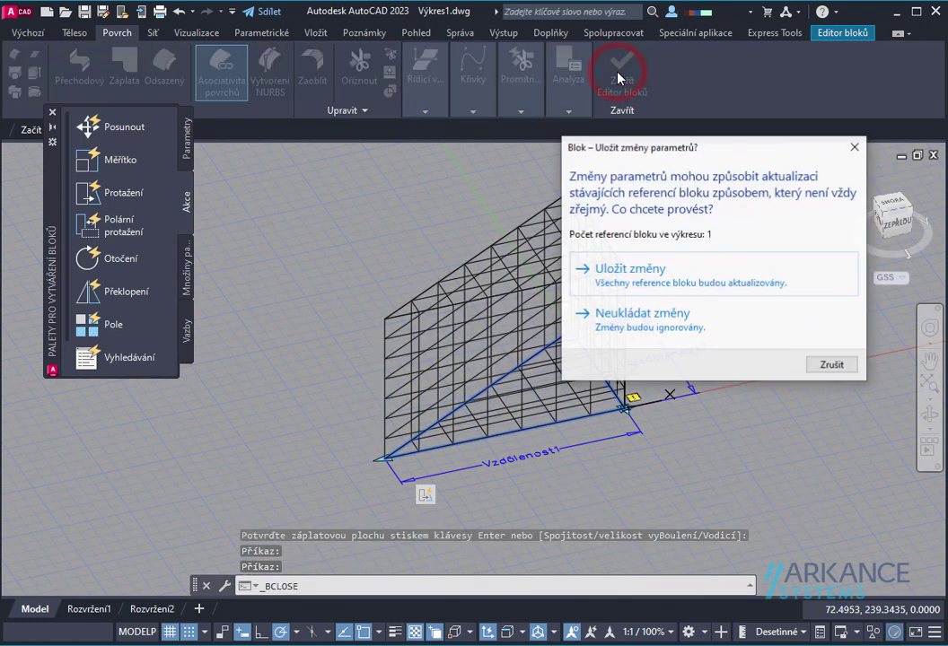
pyautogui.click(654, 280)
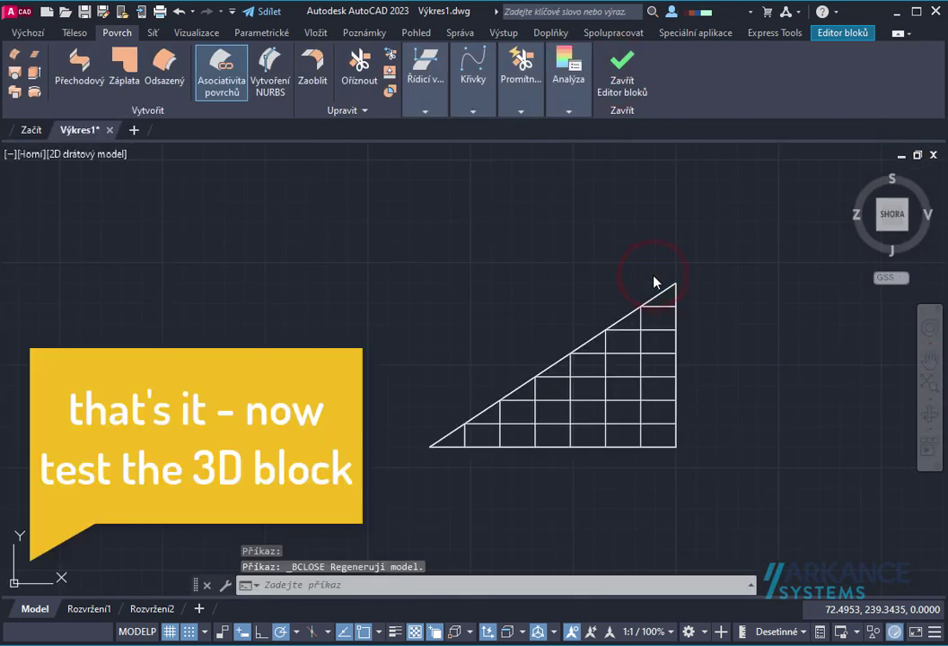
# Orbit the view and shade the model in the Koncepční visual style.
pyautogui.keyDown('shift'); pyautogui.moveTo(666, 408); pyautogui.dragTo(342, 215, button='middle'); pyautogui.keyUp('shift')
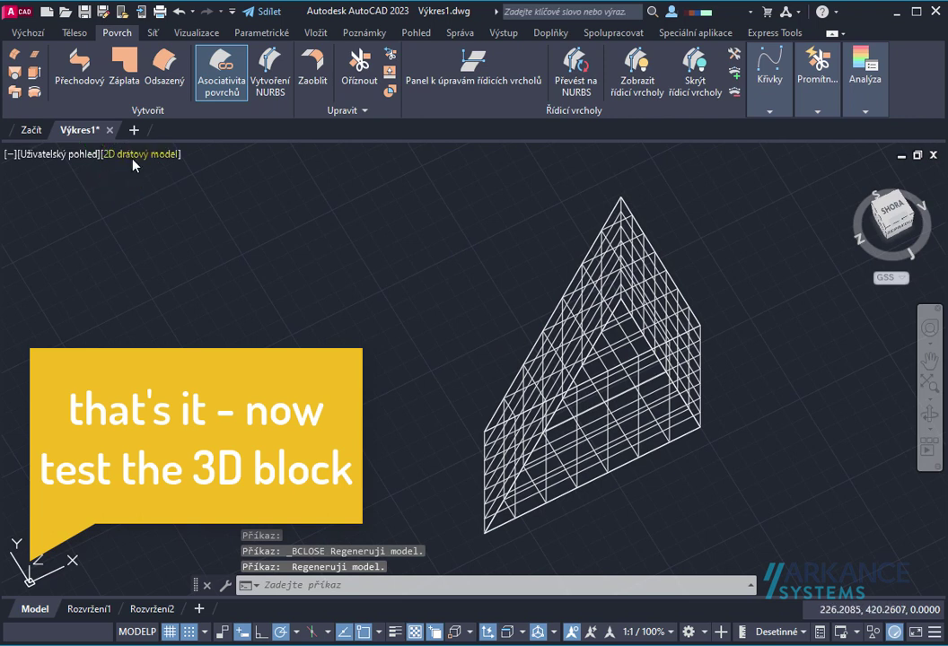
pyautogui.click(136, 156)
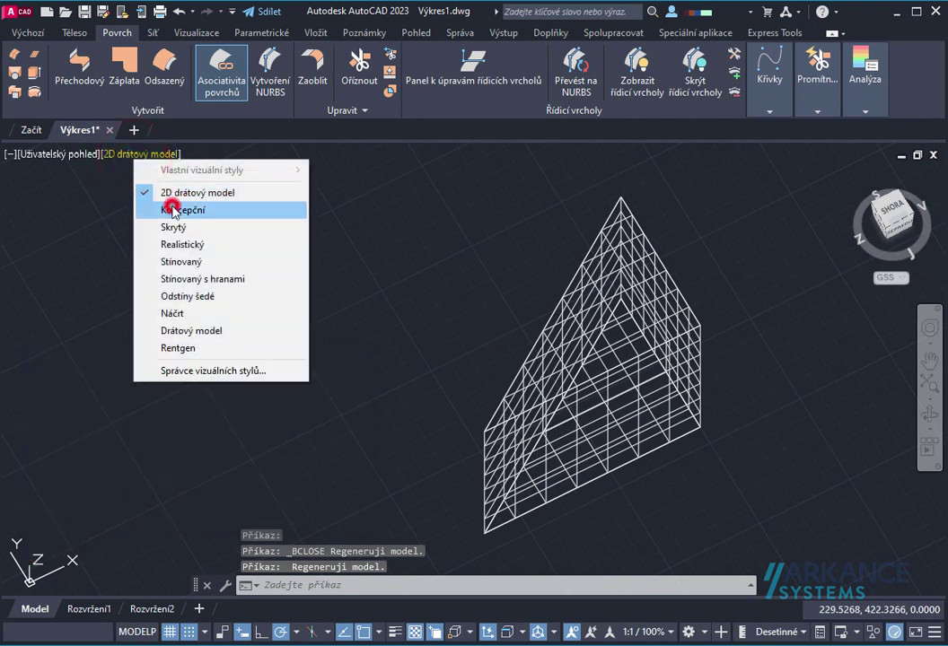
pyautogui.click(173, 210)
pyautogui.moveTo(666, 303)
pyautogui.keyDown('shift'); pyautogui.mouseDown(button='middle')
pyautogui.moveTo(605, 332)
pyautogui.moveTo(724, 288)
pyautogui.moveTo(683, 357)
pyautogui.moveTo(527, 327)
pyautogui.moveTo(565, 319)
pyautogui.mouseUp(button='middle'); pyautogui.keyUp('shift')
# Select the block and stretch its corner grip to a new position.
pyautogui.click(659, 342)
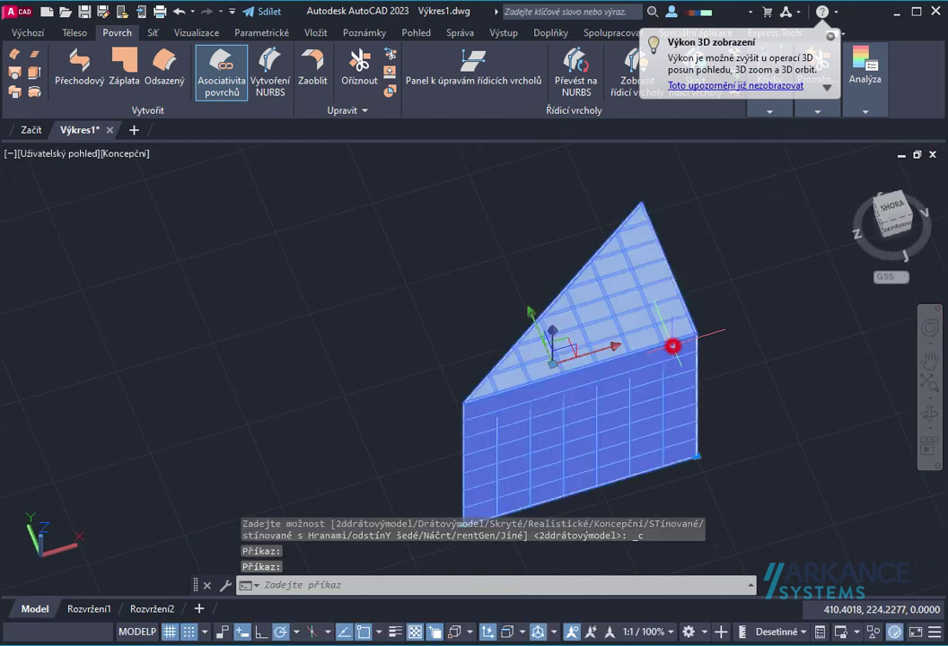
pyautogui.click(695, 456)
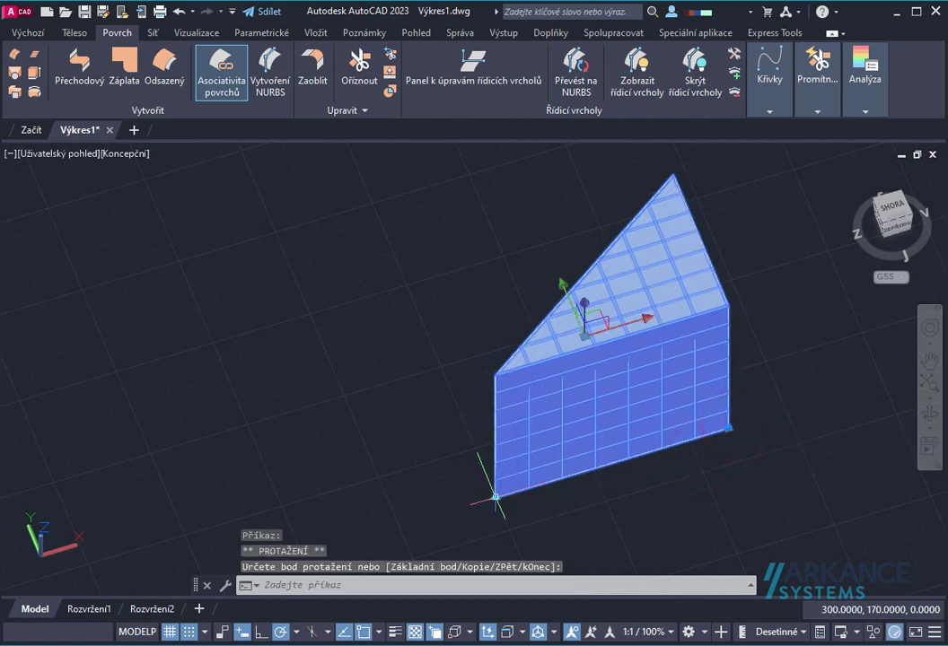
pyautogui.click(494, 493)
pyautogui.click(375, 512)
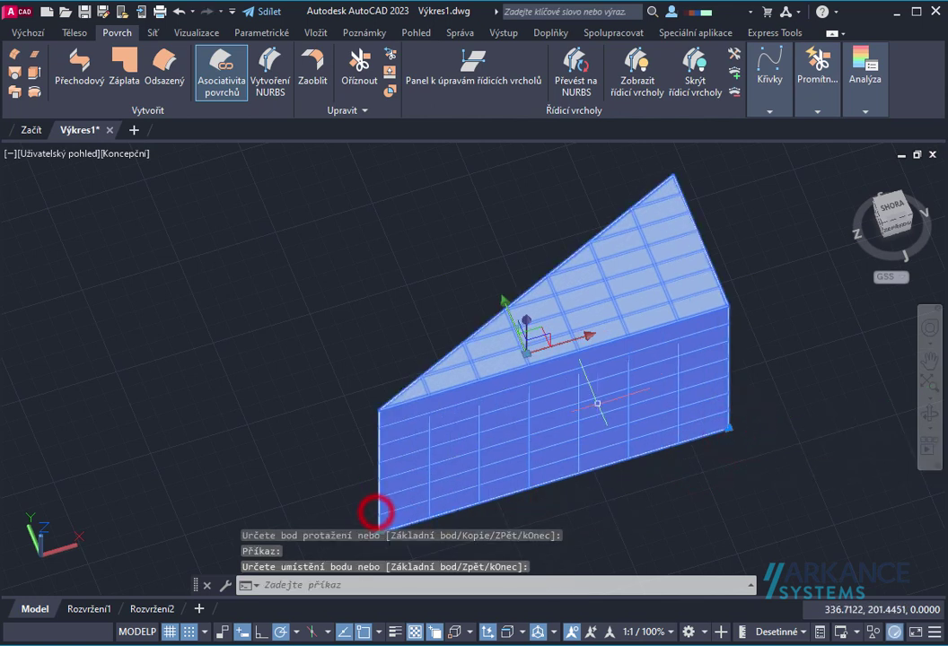
# Switch to X-ray style and stretch the triangle corner 70 units to the right.
pyautogui.click(117, 156)
pyautogui.click(192, 345)
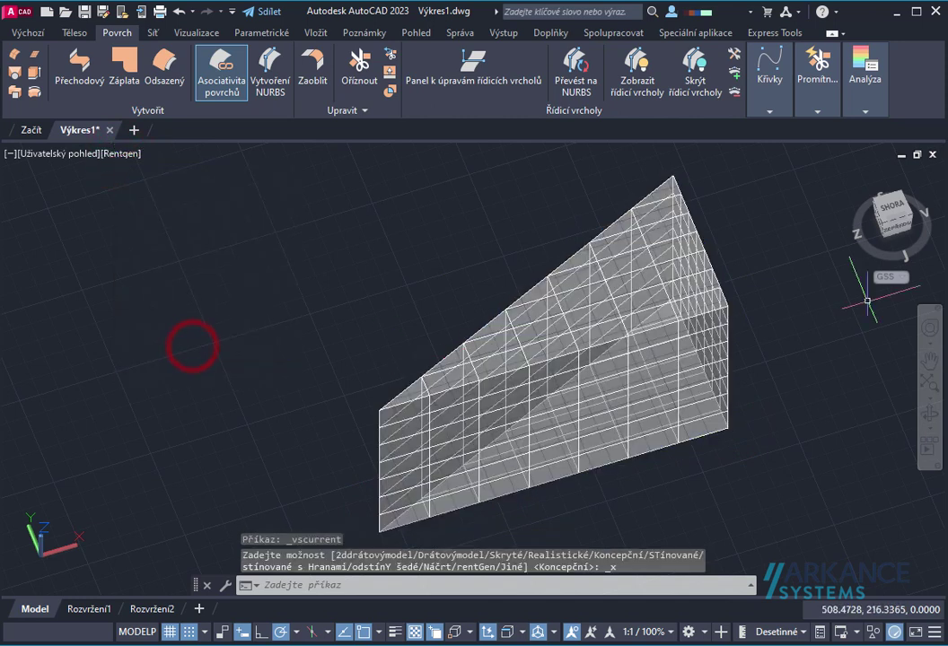
pyautogui.moveTo(792, 287)
pyautogui.keyDown('shift'); pyautogui.mouseDown(button='middle')
pyautogui.moveTo(709, 310)
pyautogui.moveTo(729, 392)
pyautogui.mouseUp(button='middle'); pyautogui.keyUp('shift')
pyautogui.click(729, 392)
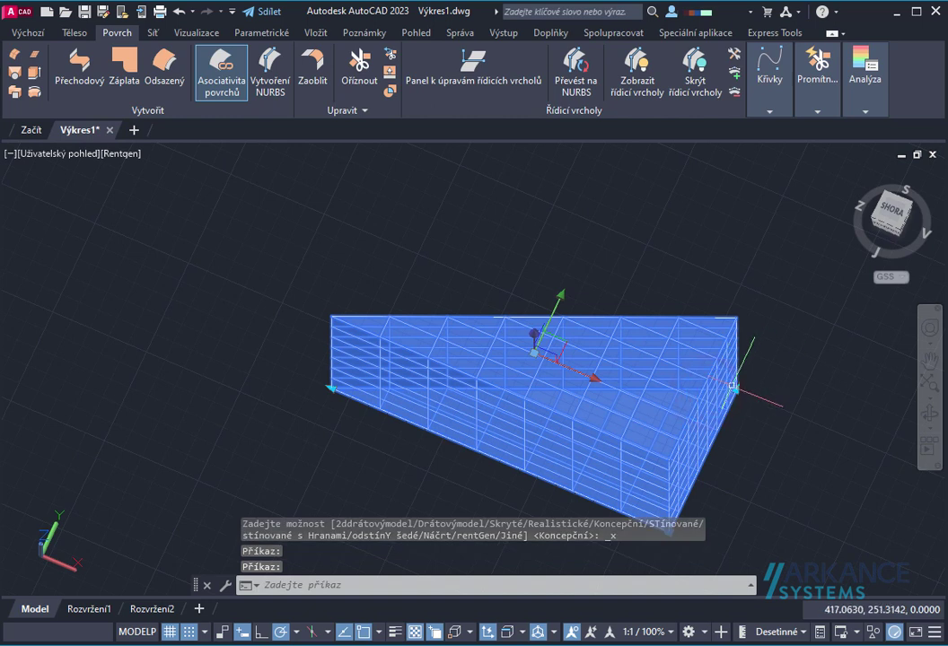
pyautogui.click(734, 391)
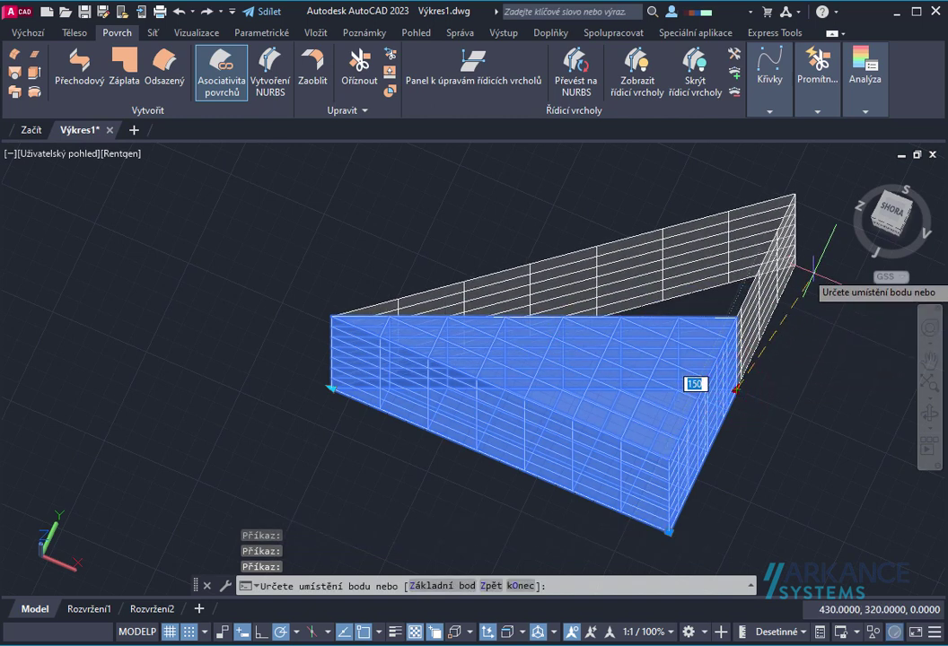
pyautogui.click(805, 269)
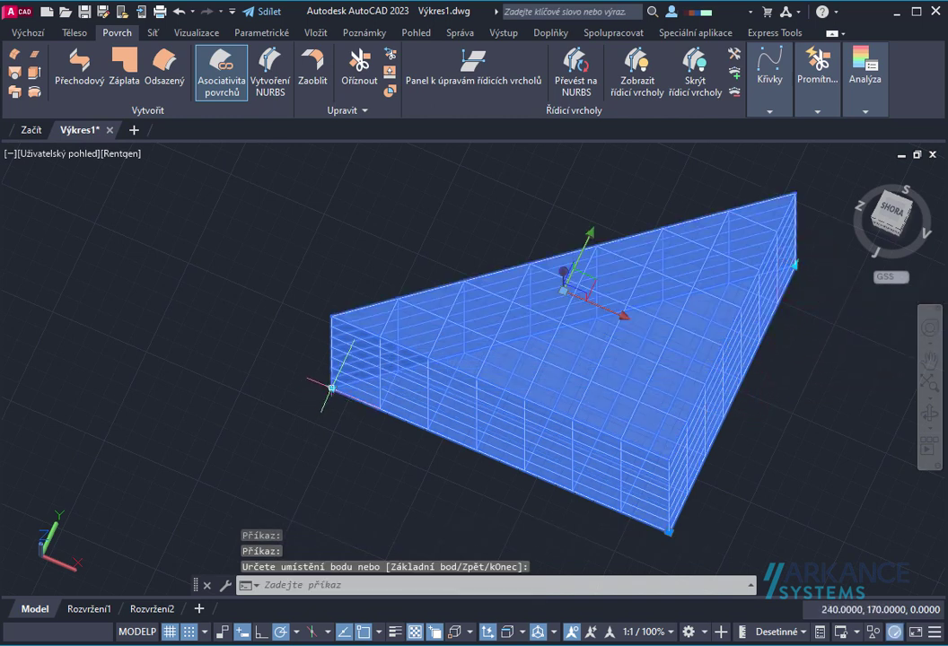
pyautogui.click(462, 445)
pyautogui.click(461, 445)
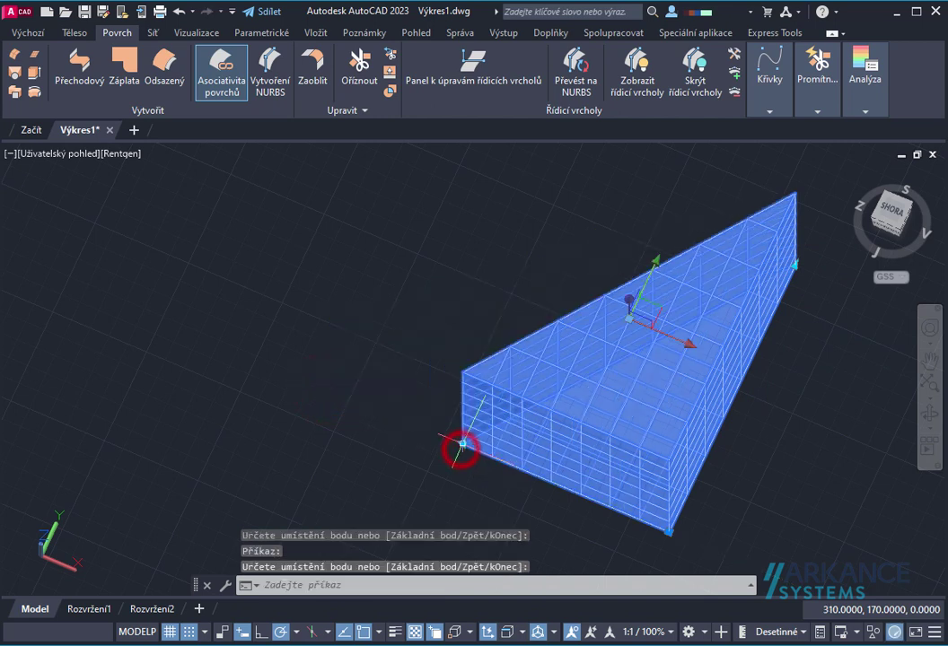
# In Properties, set the block height H to 150, then to 15.
pyautogui.hotkey('ctrl', '1')
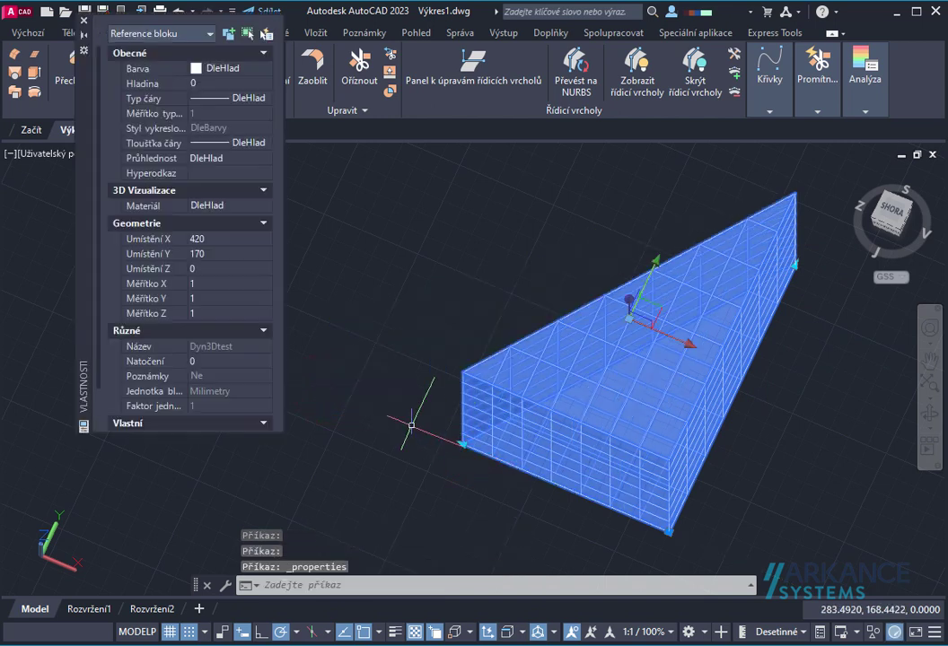
pyautogui.scroll(-2, 195, 256)
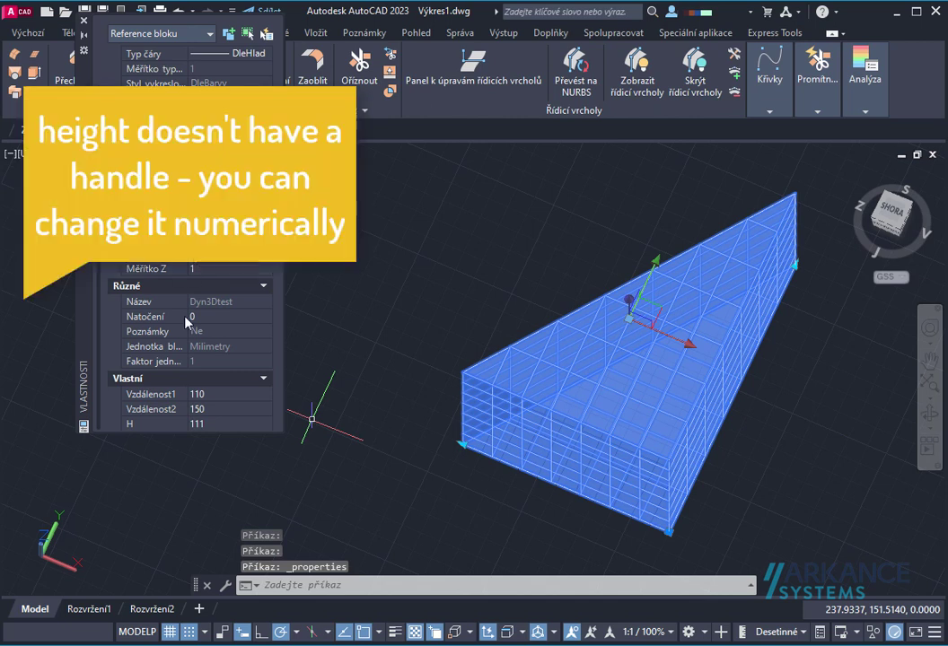
pyautogui.click(207, 424)
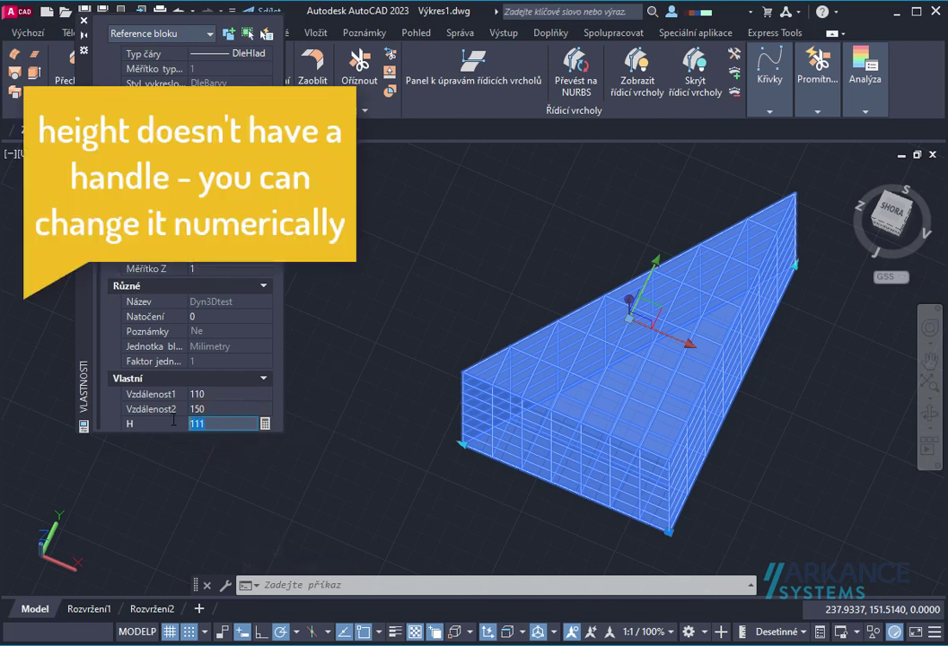
pyautogui.write('150')
pyautogui.press('Return')
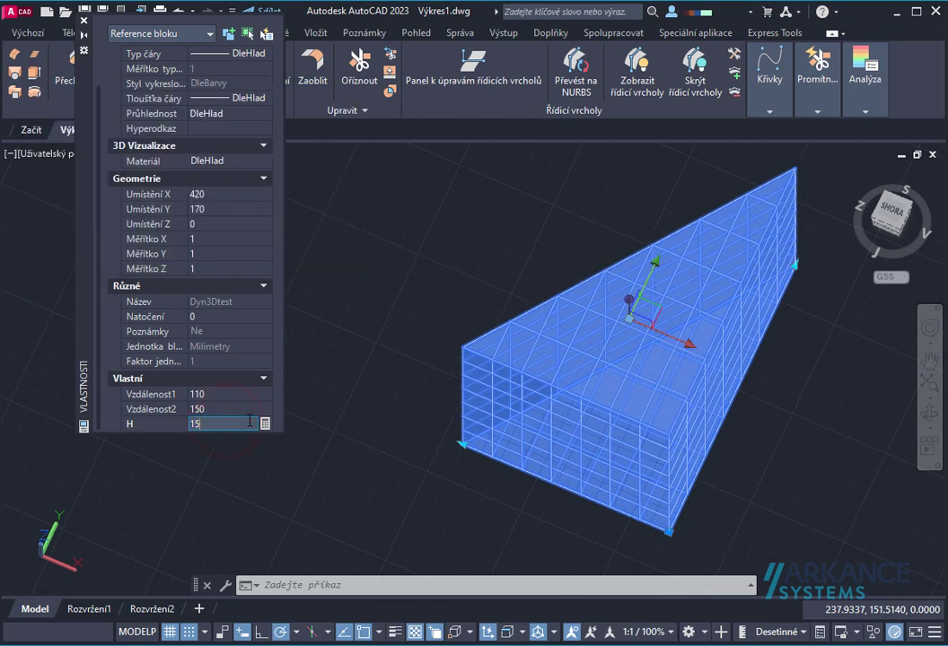
pyautogui.press('Return')
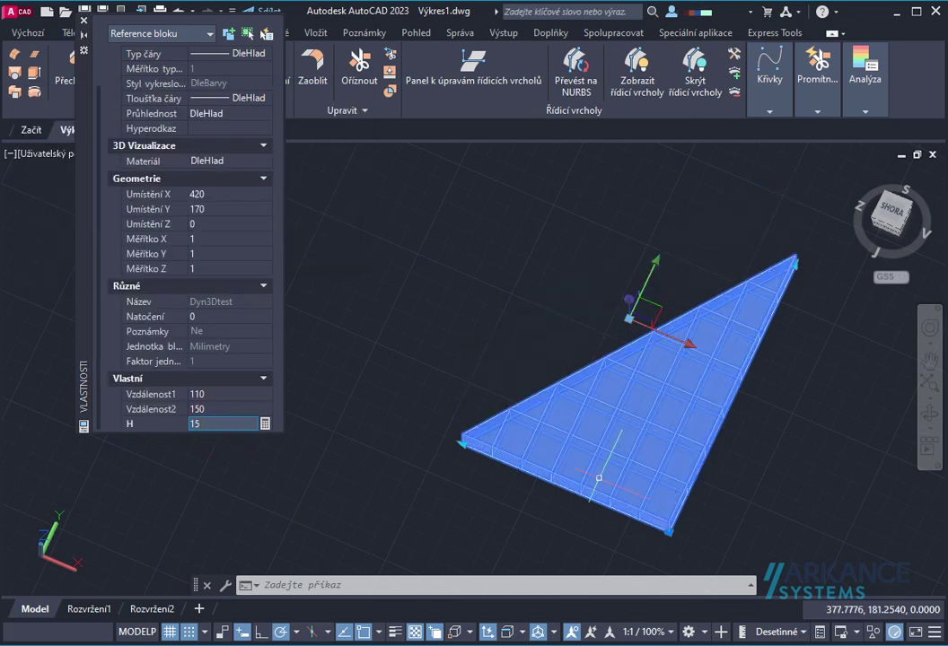
# Reselect the block after orbiting and set its height H to 33.
pyautogui.press('Escape')
pyautogui.keyDown('shift'); pyautogui.moveTo(599, 478); pyautogui.dragTo(560, 400, button='middle'); pyautogui.keyUp('shift')
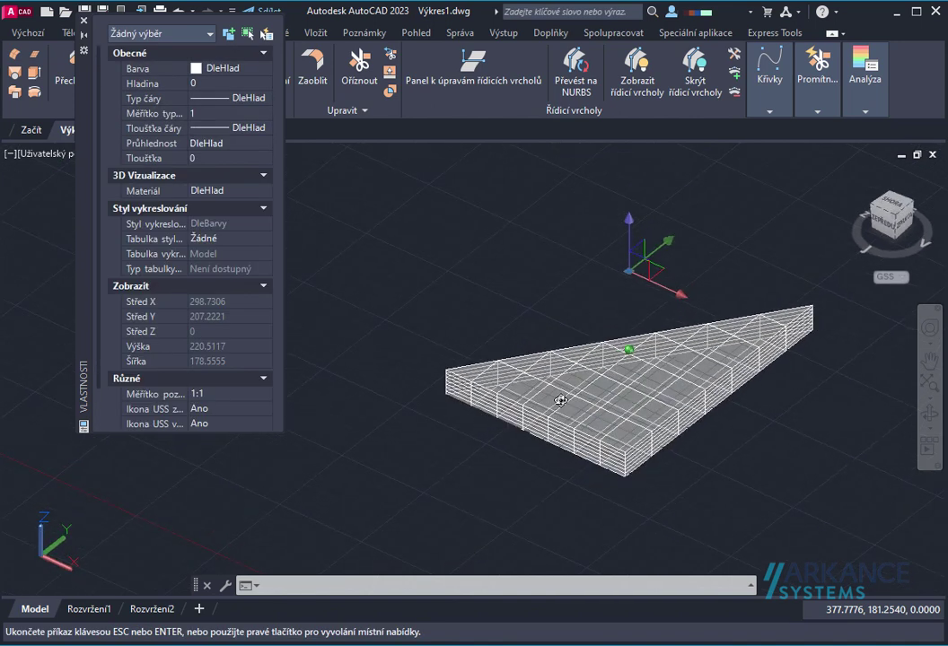
pyautogui.click(560, 400)
pyautogui.scroll(-3, 224, 395)
pyautogui.write('33')
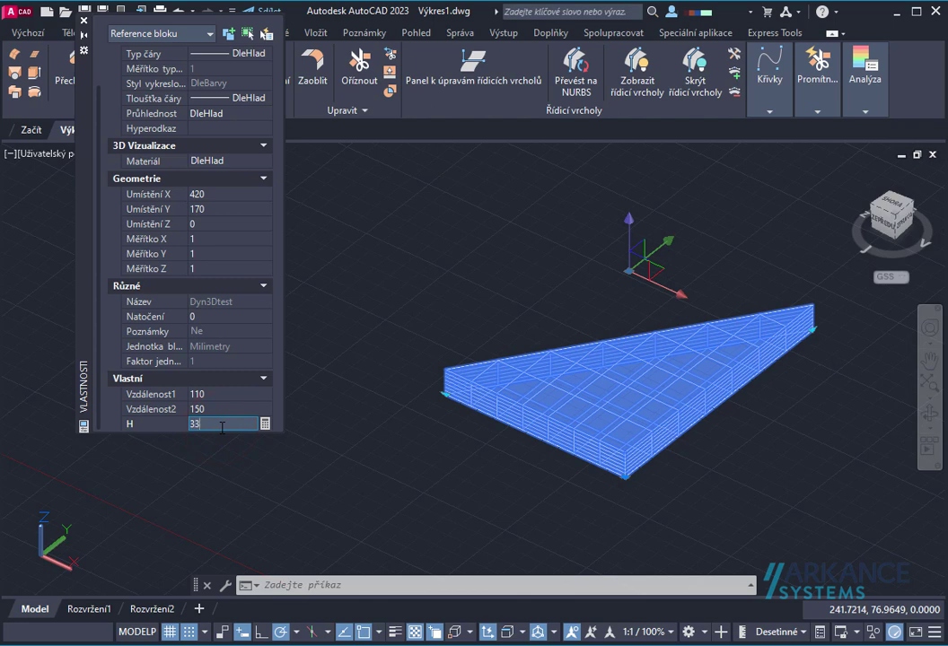
pyautogui.press('Return')
# Move the wedge block to a new spot and shorten it by its far corner grip.
pyautogui.press('Escape')
pyautogui.moveTo(618, 440)
pyautogui.keyDown('shift'); pyautogui.mouseDown(button='middle')
pyautogui.moveTo(784, 400)
pyautogui.moveTo(566, 418)
pyautogui.mouseUp(button='middle'); pyautogui.keyUp('shift')
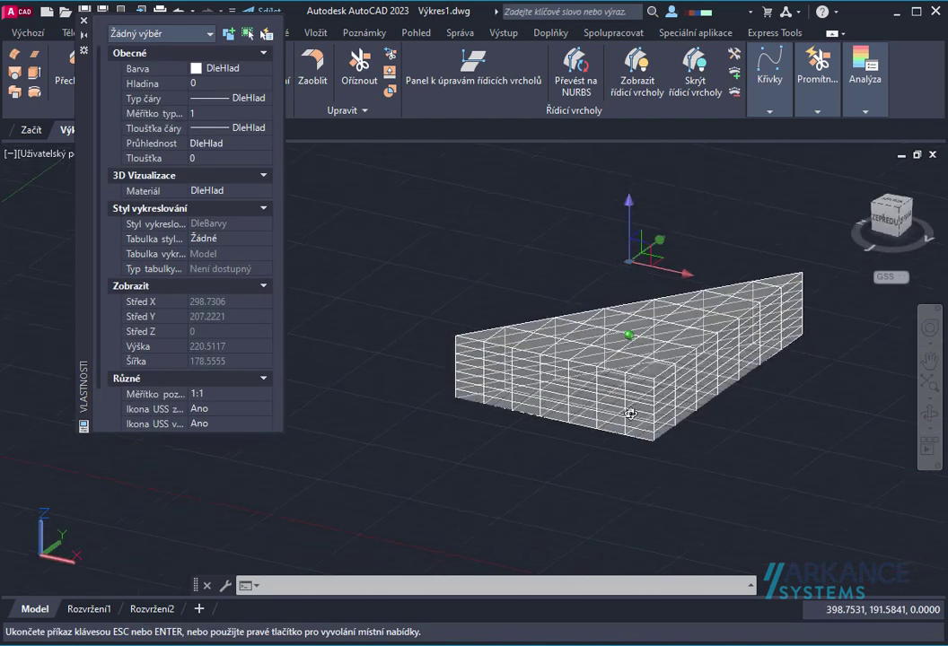
pyautogui.click(566, 417)
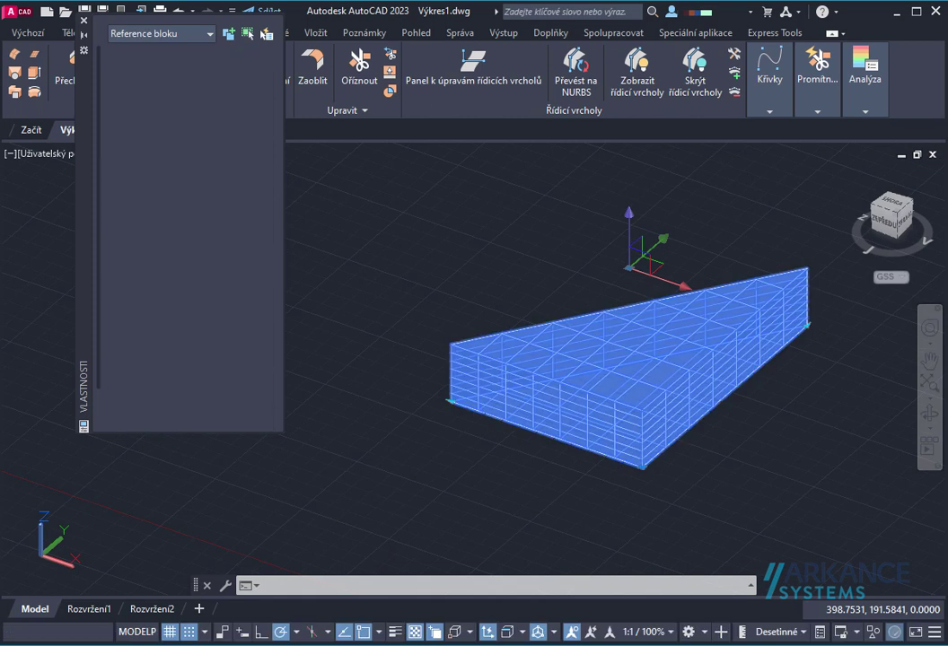
pyautogui.click(452, 401)
pyautogui.click(491, 411)
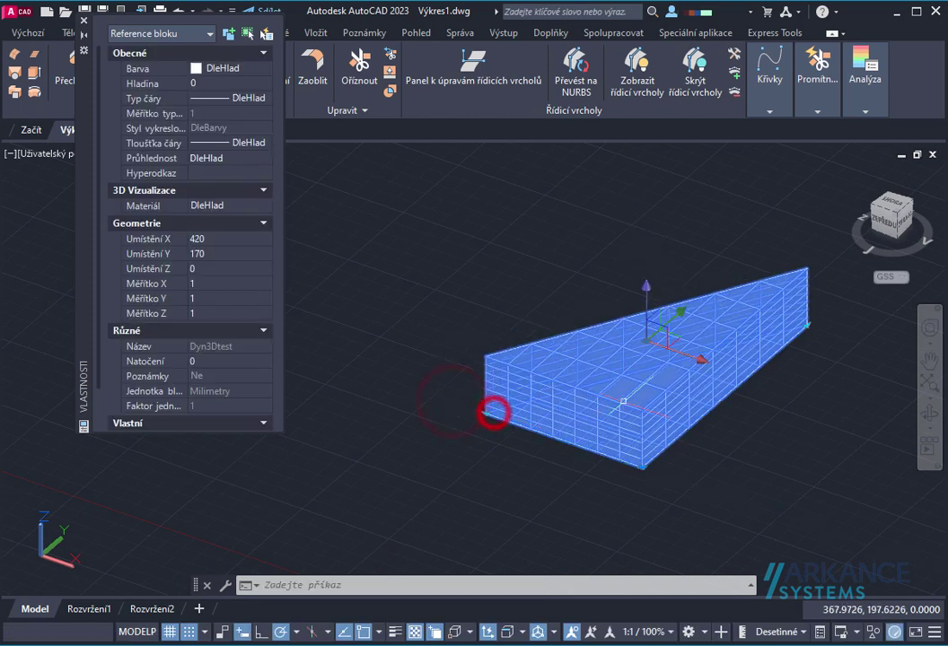
pyautogui.click(807, 325)
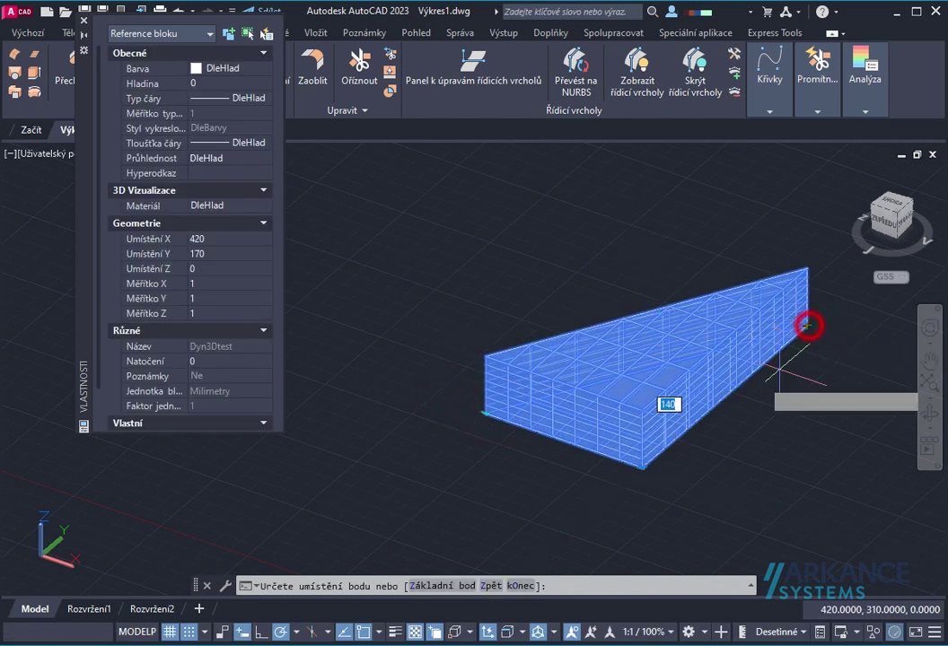
pyautogui.click(736, 395)
# Set Vzdálenost1 to 100 and orbit to view the wedge from above.
pyautogui.keyDown('shift'); pyautogui.moveTo(816, 433); pyautogui.dragTo(592, 449, button='middle'); pyautogui.keyUp('shift')
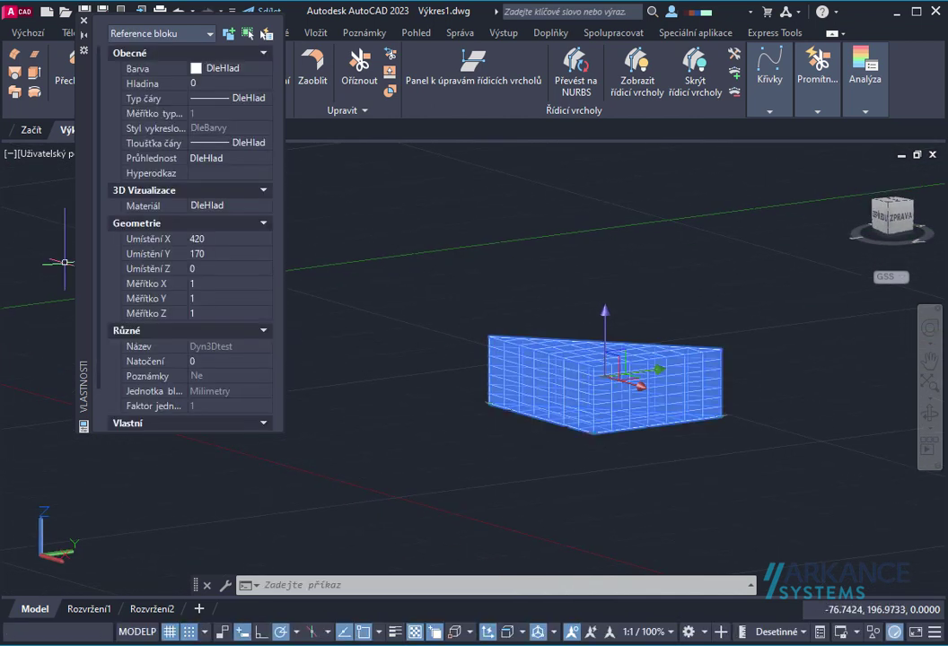
pyautogui.scroll(-2, 186, 395)
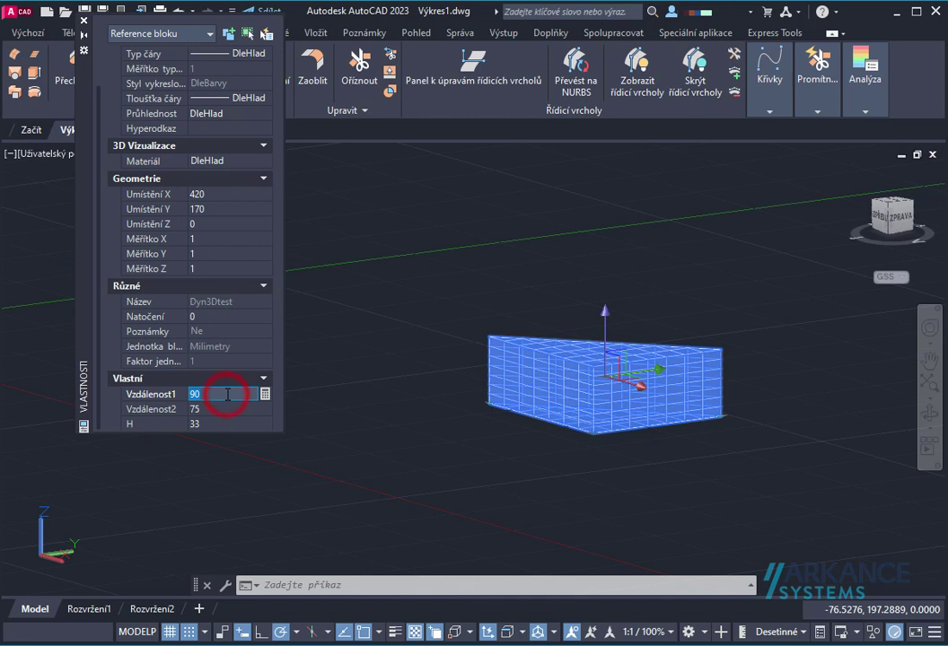
pyautogui.press('Tab')
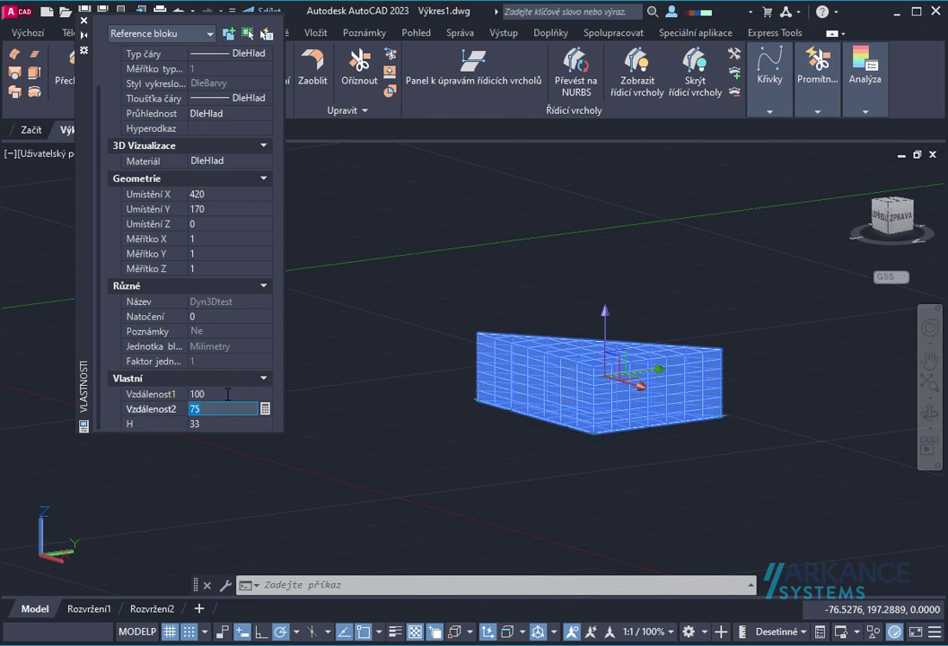
pyautogui.keyDown('shift'); pyautogui.moveTo(386, 349); pyautogui.dragTo(504, 432, button='middle'); pyautogui.keyUp('shift')
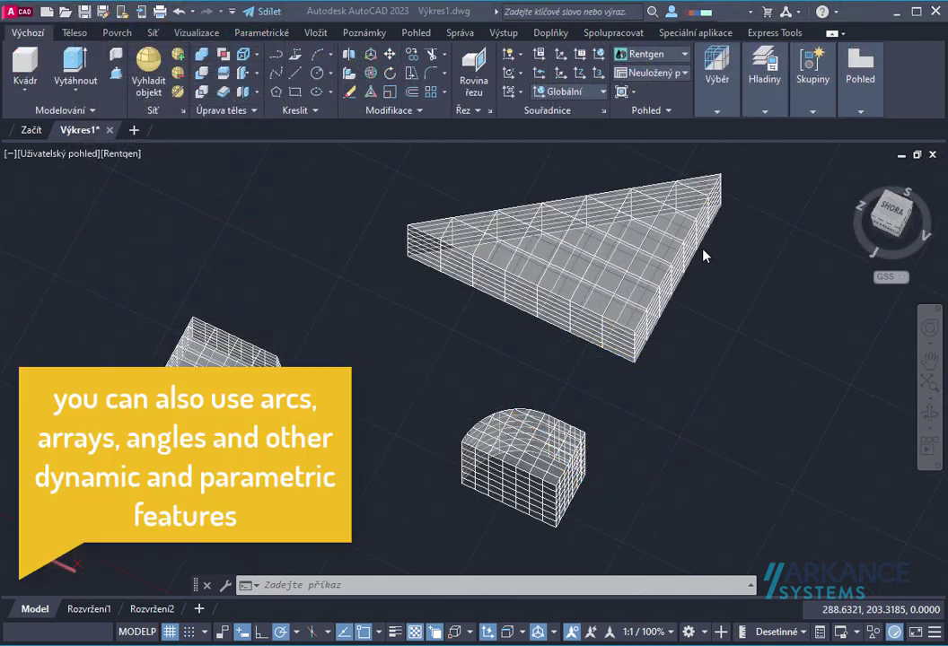
# Stretch the triangular wedge's far corner to a new point.
pyautogui.click(659, 281)
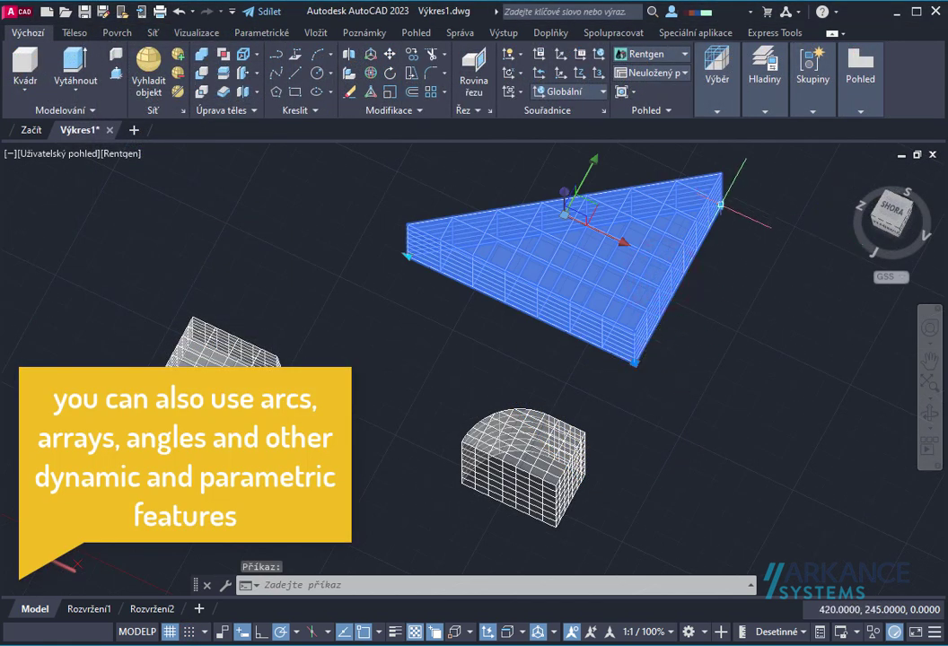
pyautogui.click(721, 204)
pyautogui.click(692, 267)
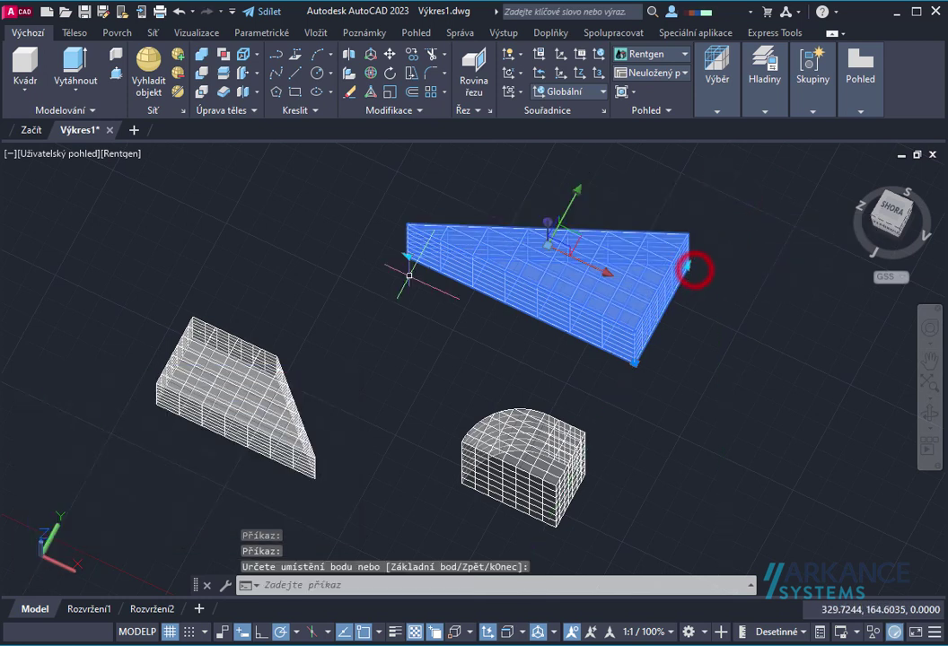
# Enlarge the rounded quarter-cylinder block and stretch its bottom corner toward the lower right.
pyautogui.click(516, 453)
pyautogui.click(508, 456)
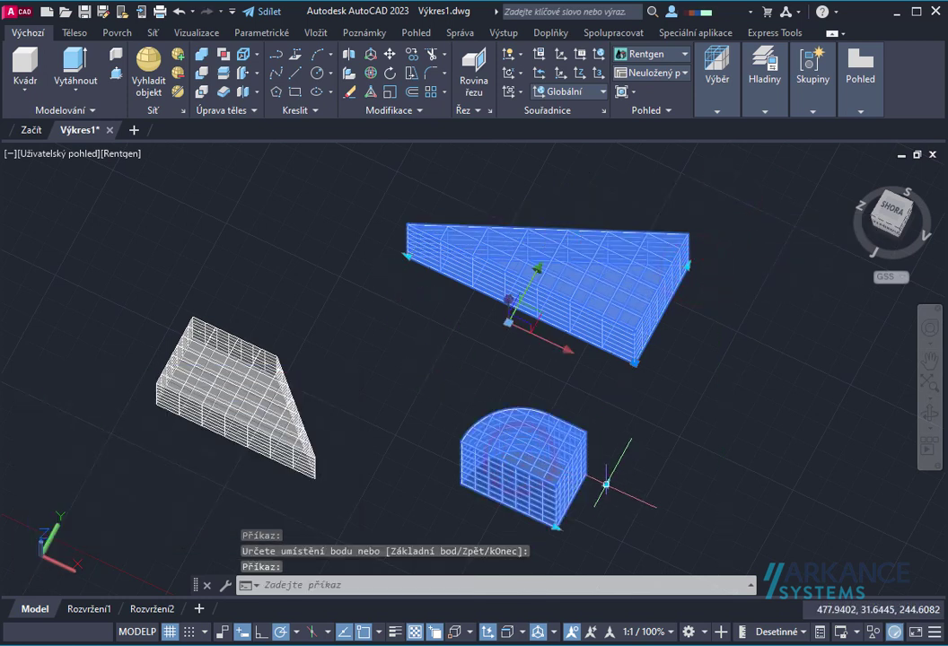
pyautogui.click(610, 489)
pyautogui.click(633, 451)
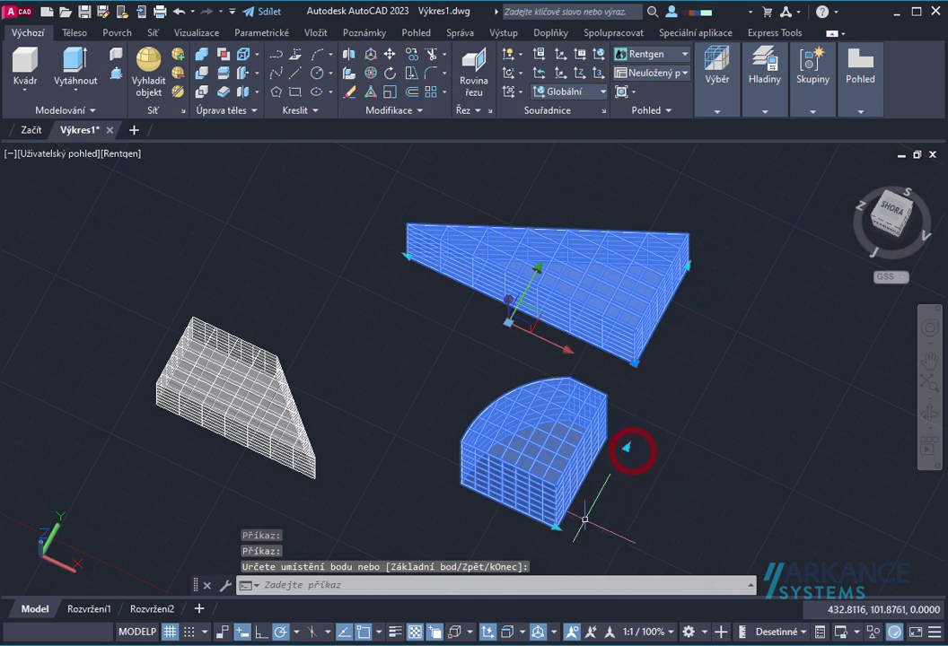
pyautogui.click(554, 528)
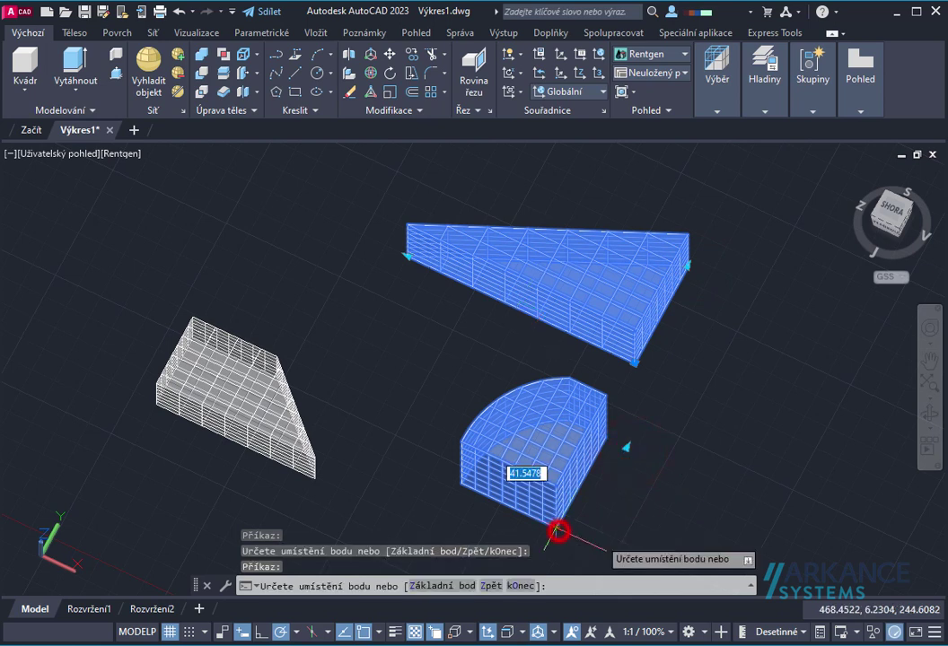
pyautogui.click(644, 555)
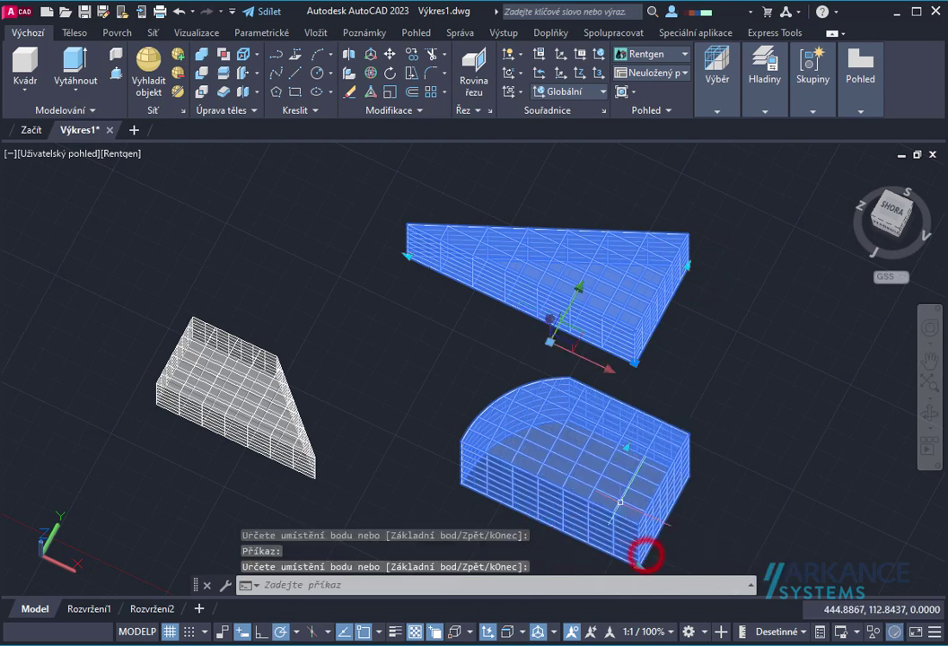
# Stretch the left sloped block into a longer wedge and orbit around all three.
pyautogui.click(307, 466)
pyautogui.click(314, 479)
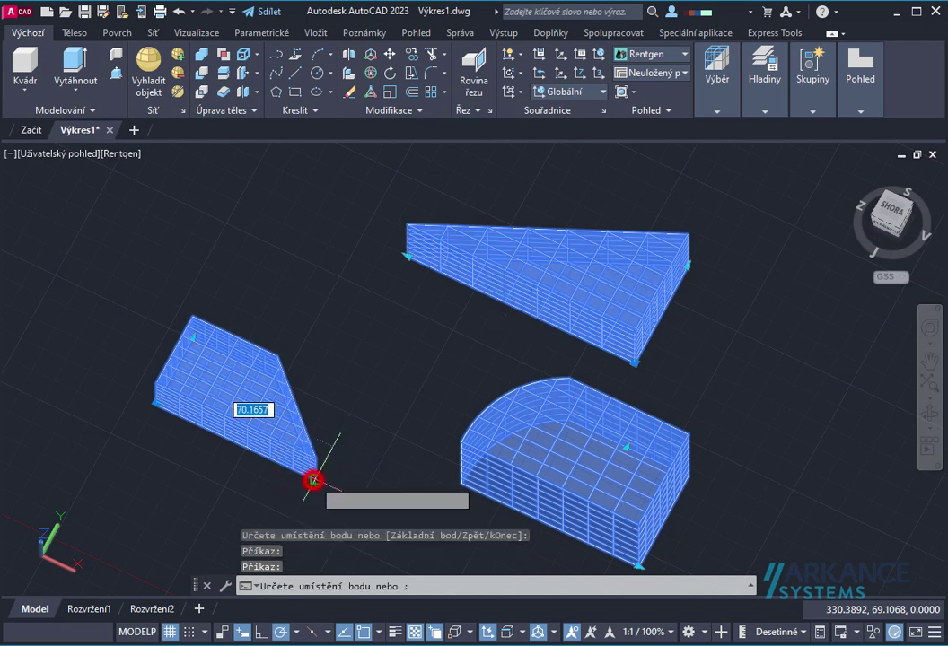
pyautogui.click(216, 435)
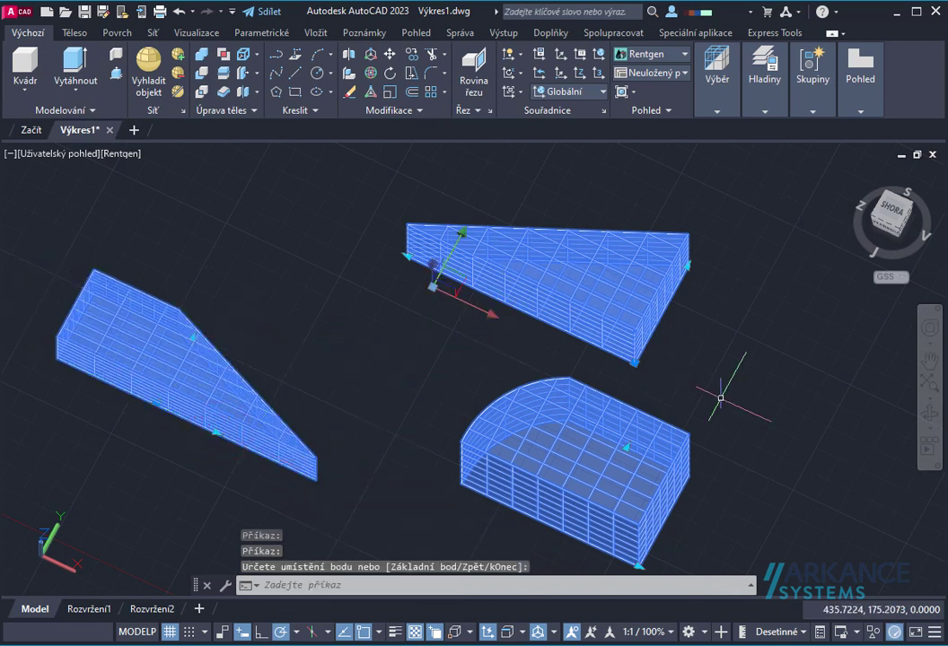
pyautogui.keyDown('shift'); pyautogui.moveTo(721, 434); pyautogui.dragTo(717, 404, button='middle'); pyautogui.keyUp('shift')
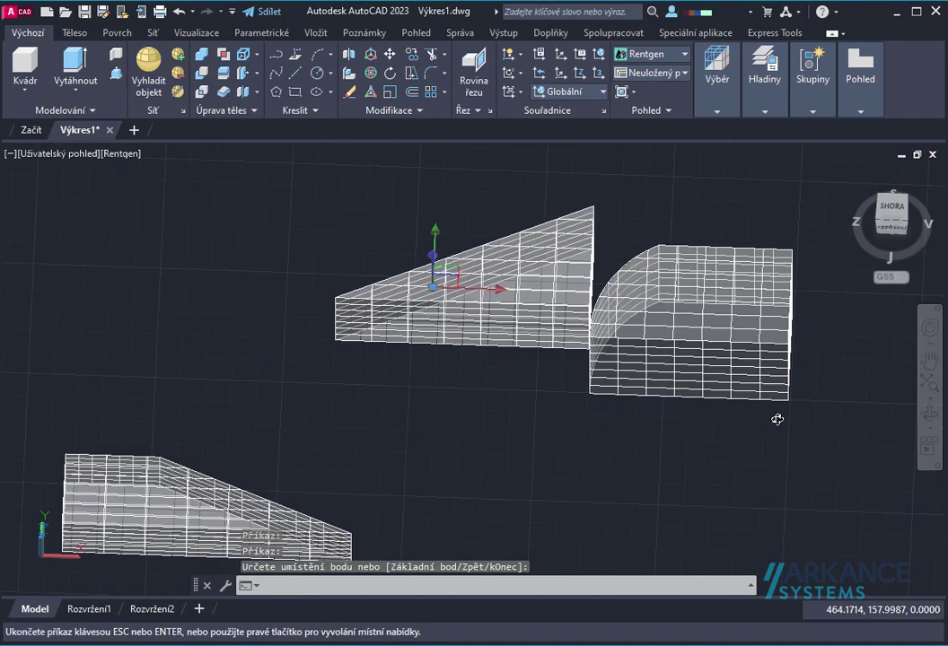